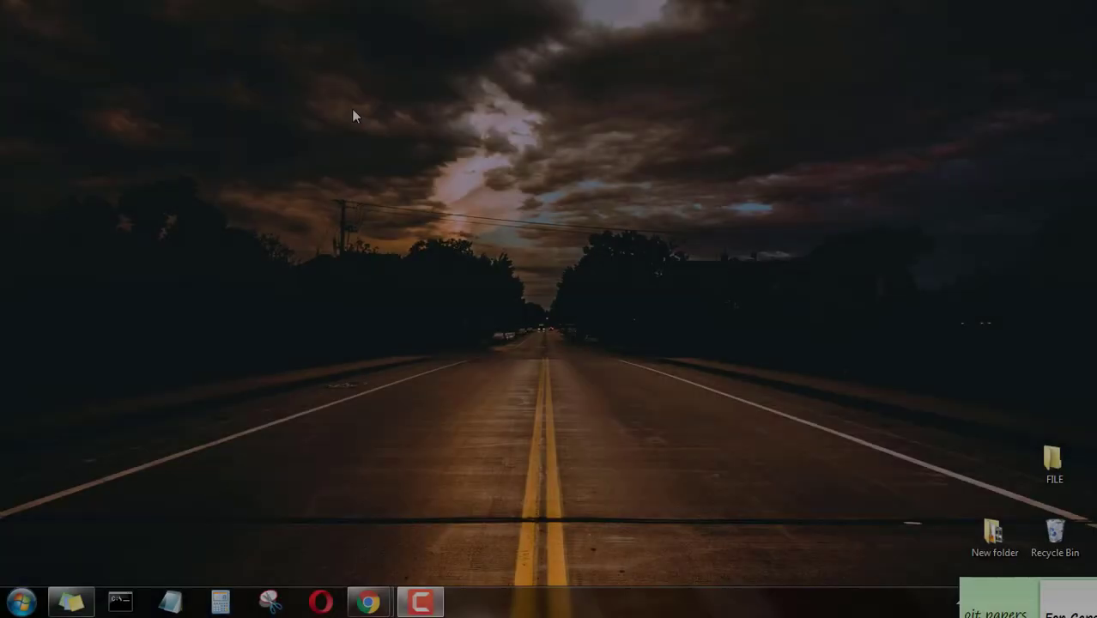
- Search the Windows 7 Start menu for 'power' and launch PowerPoint 2016
right_click(299, 115)
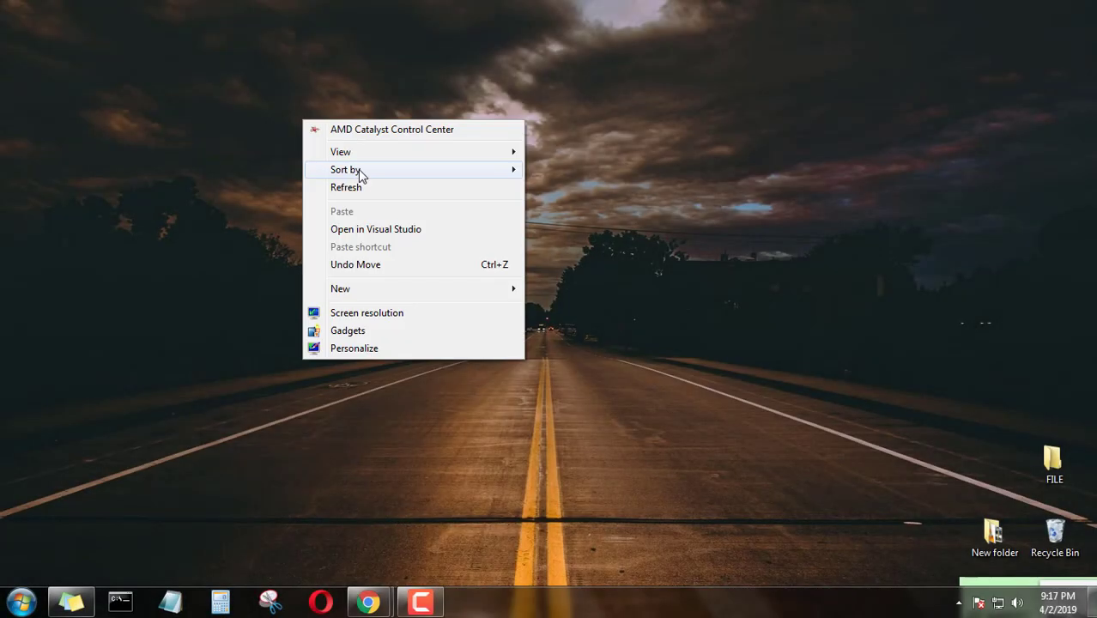
click(401, 132)
click(24, 599)
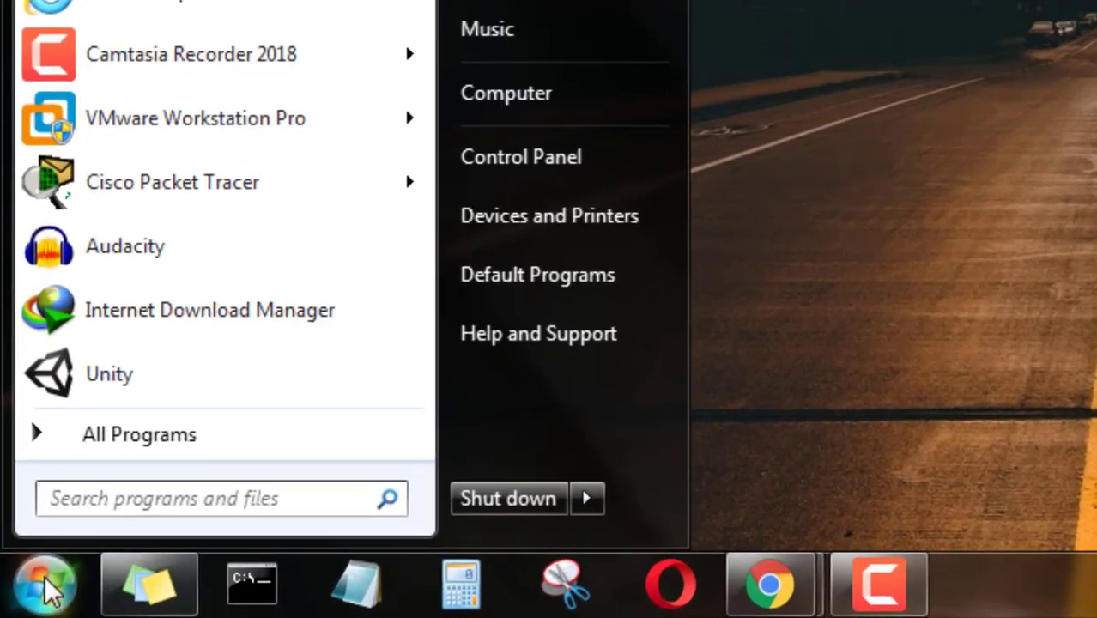
text(power)
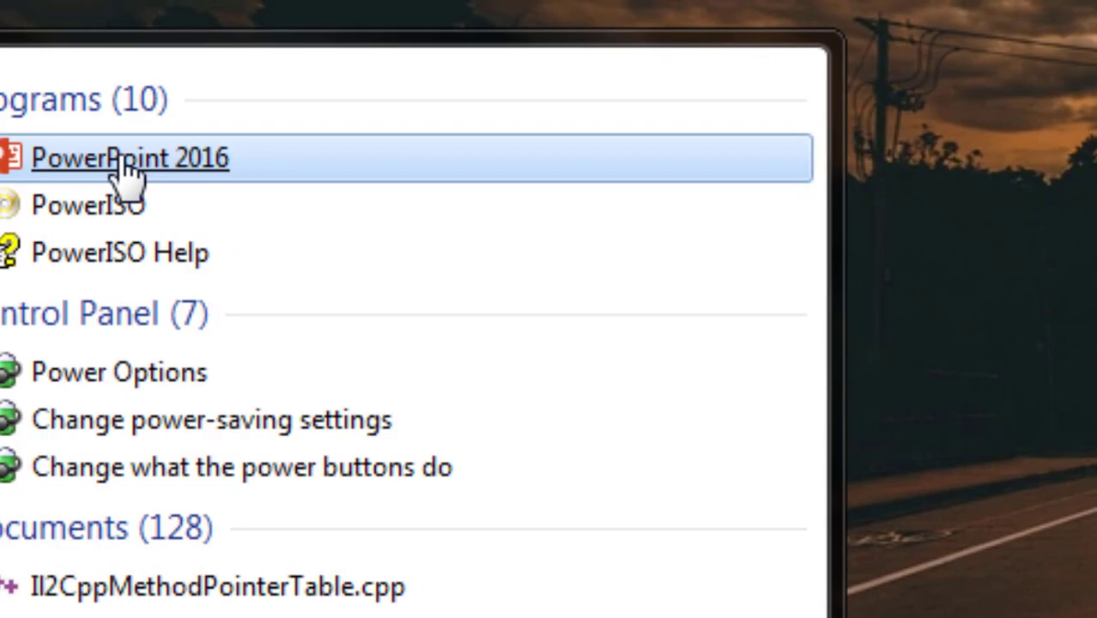
click(121, 161)
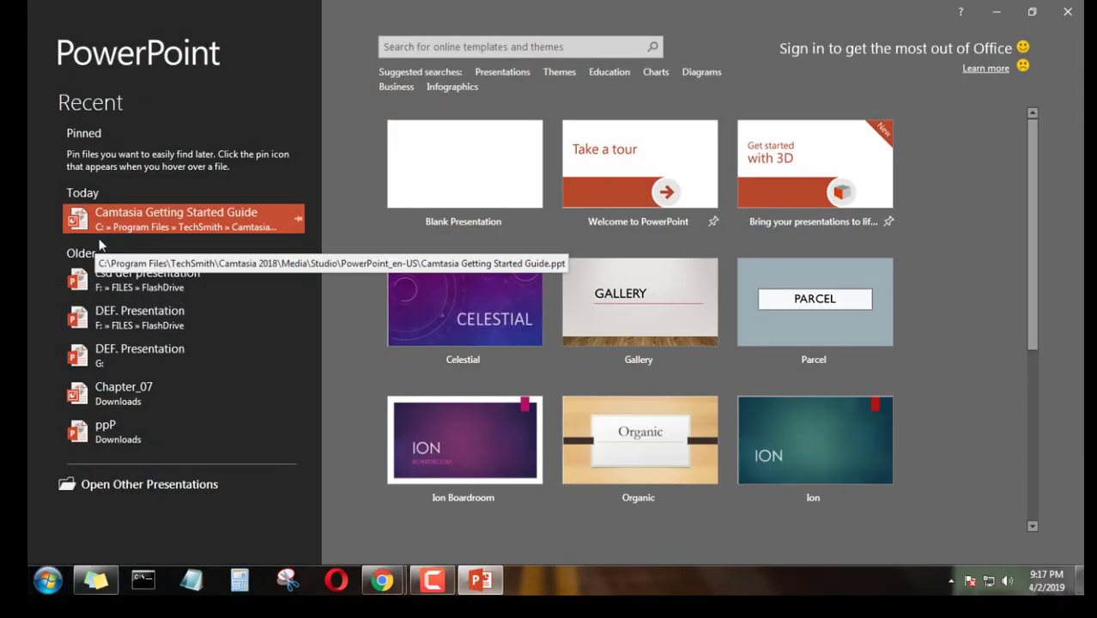
- Browse from the Celestial template to Gallery and create a presentation from its dark variant
click(493, 330)
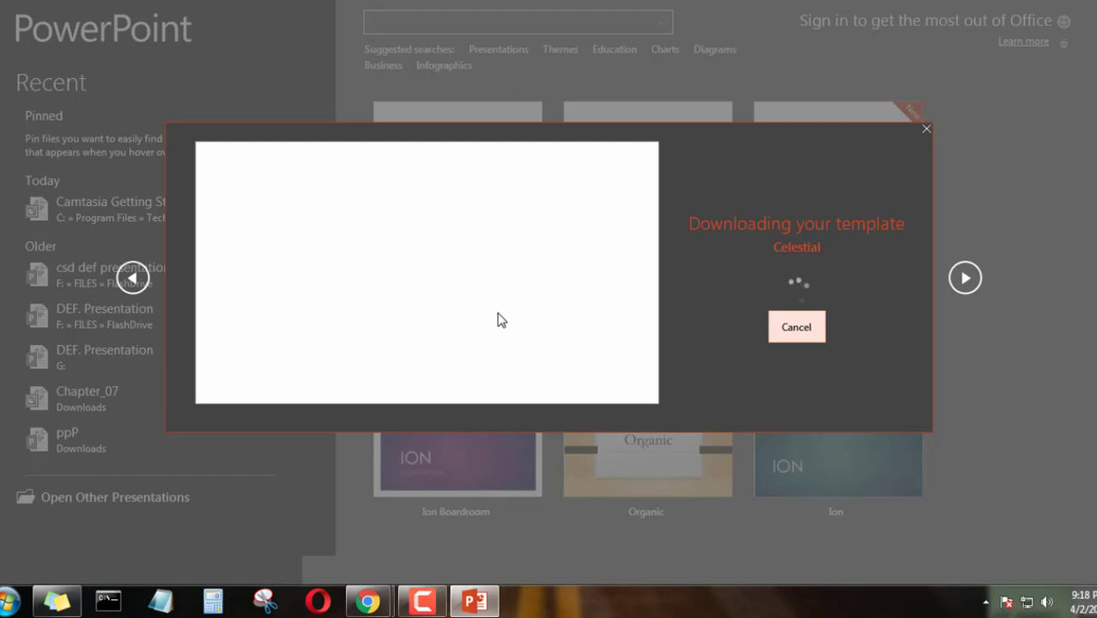
click(963, 278)
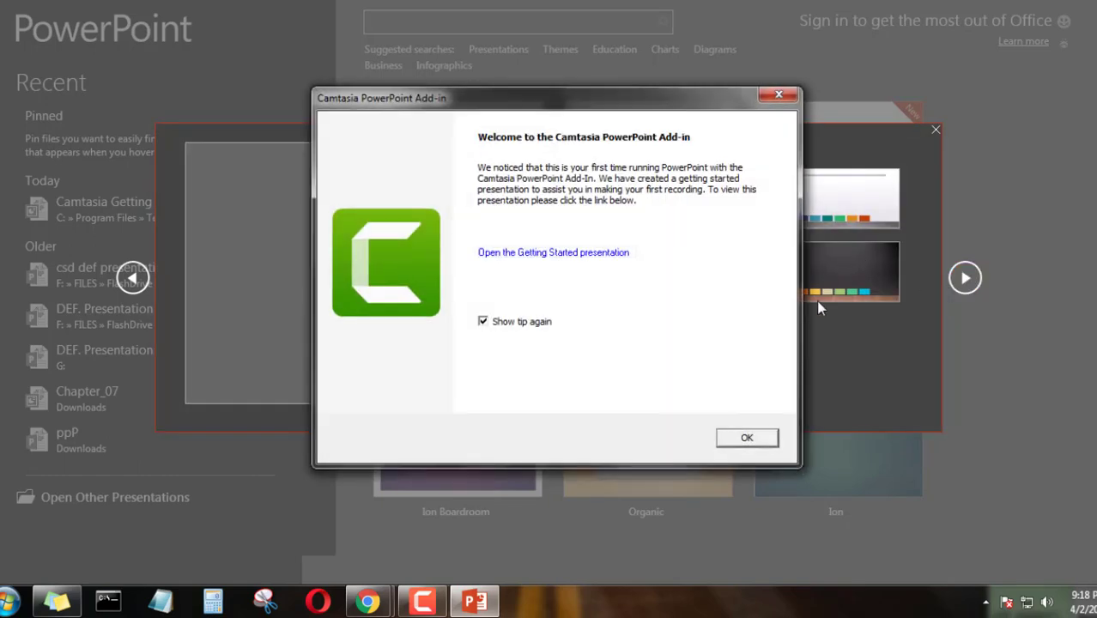
click(778, 94)
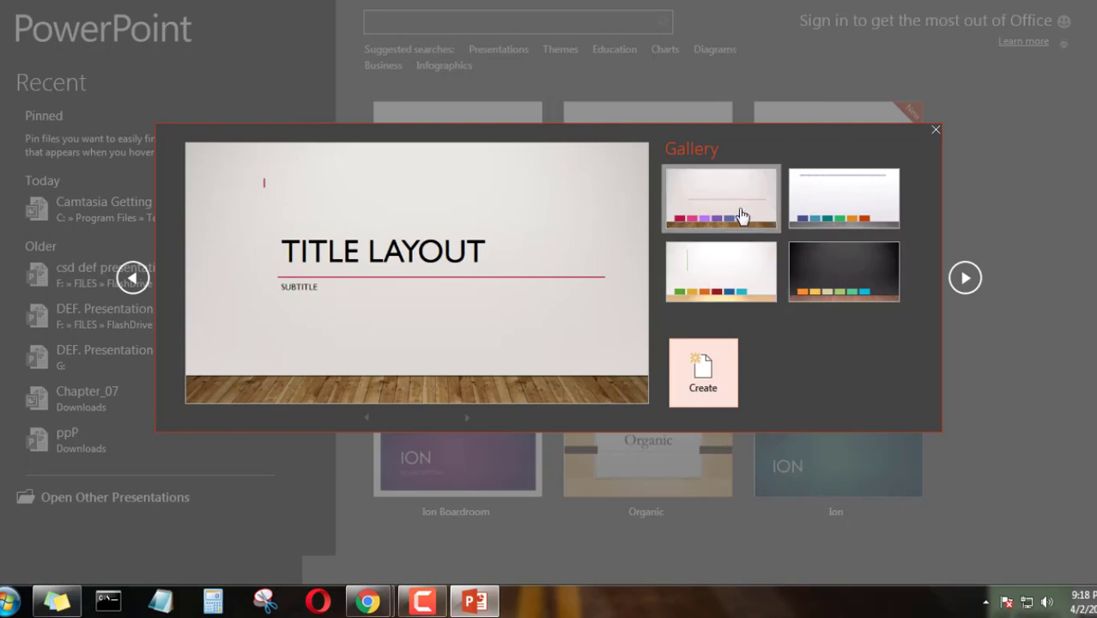
double_click(821, 250)
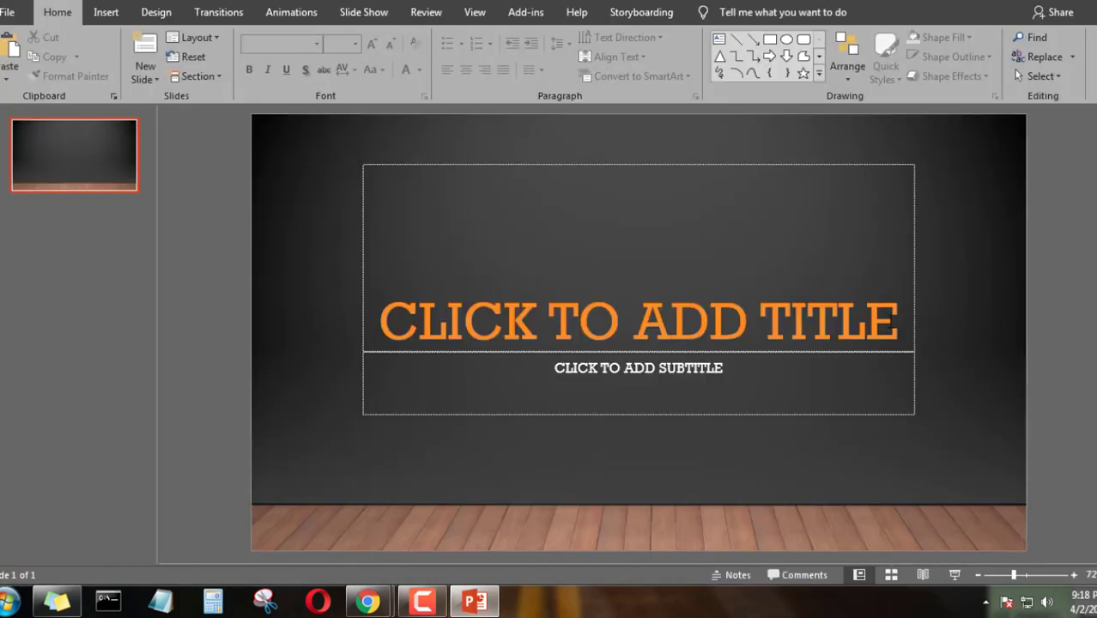
- Enter 'WELCOME TO MY CHANNEL' as the slide title and leave the subtitle blank
click(784, 306)
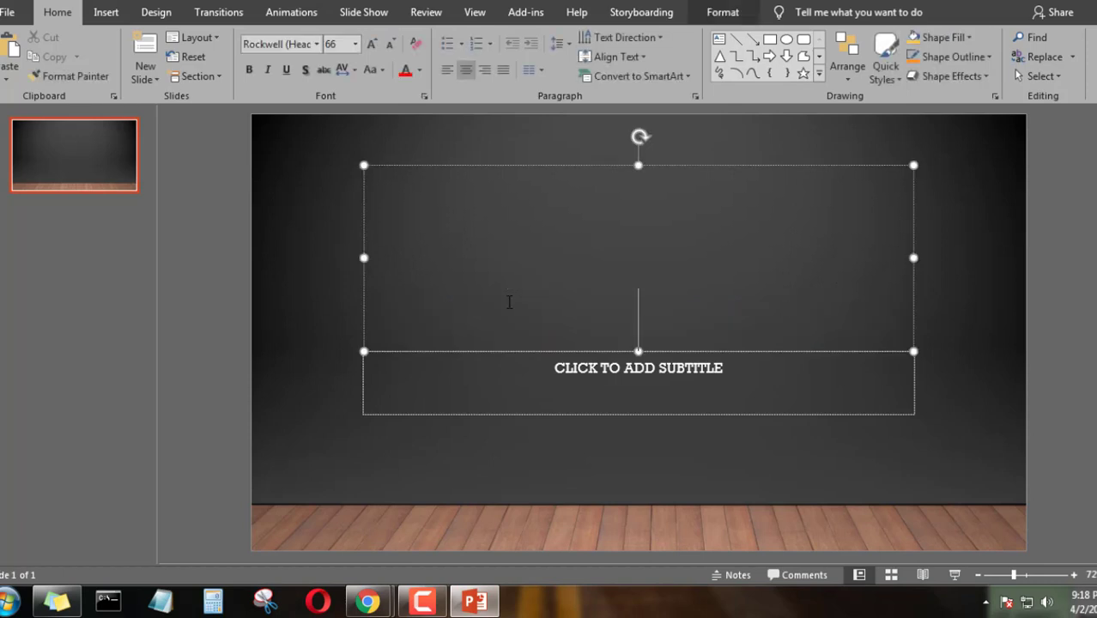
text(WELCOME T)
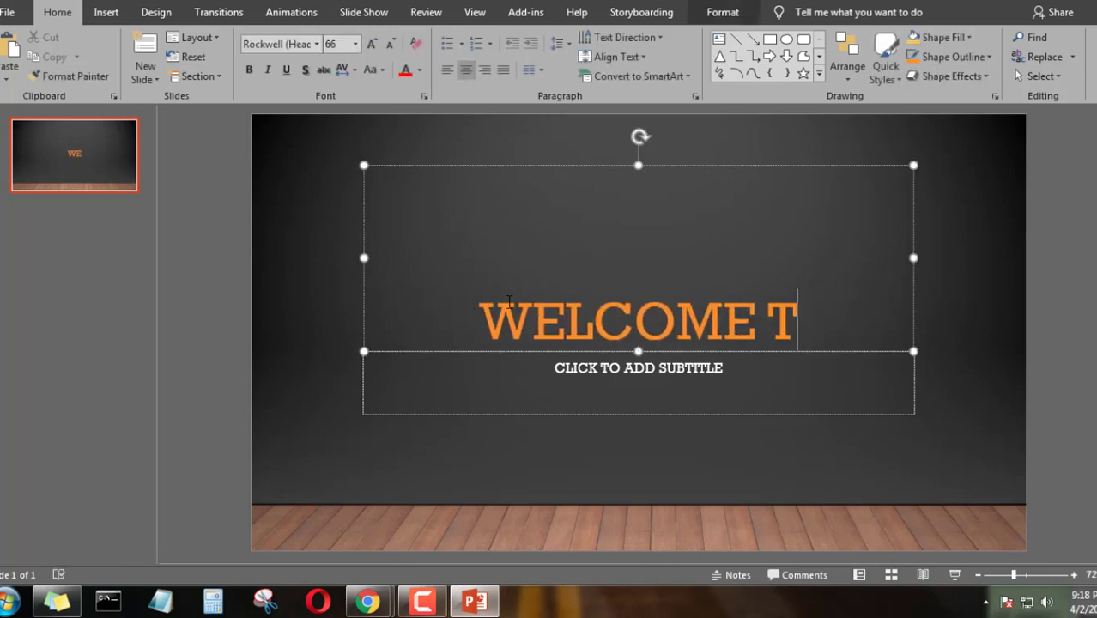
text(O MY CHANNEL)
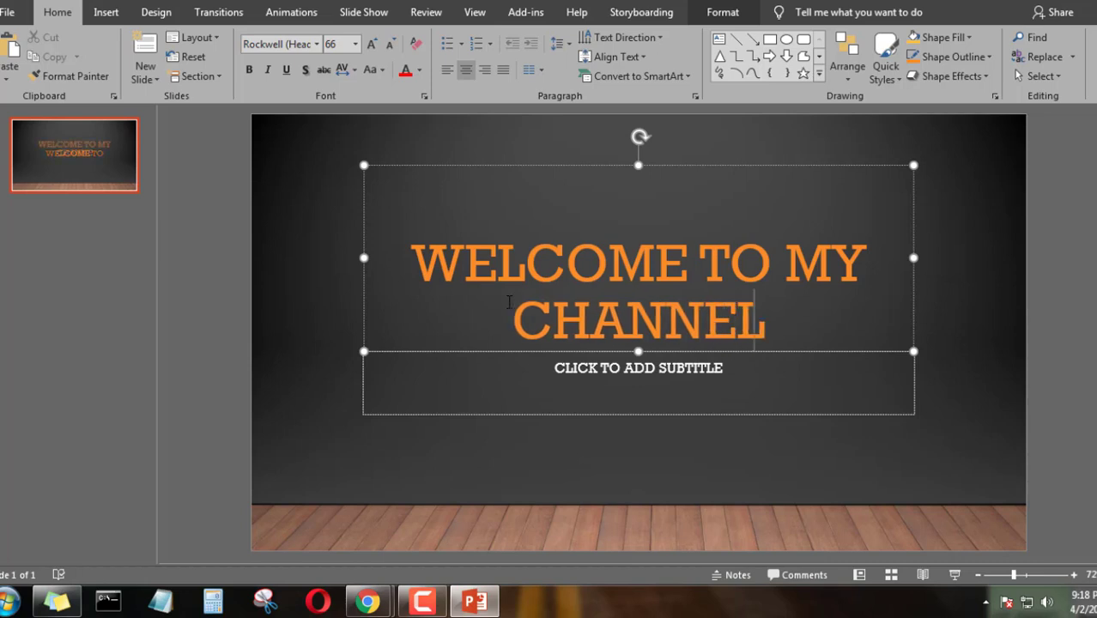
click(660, 380)
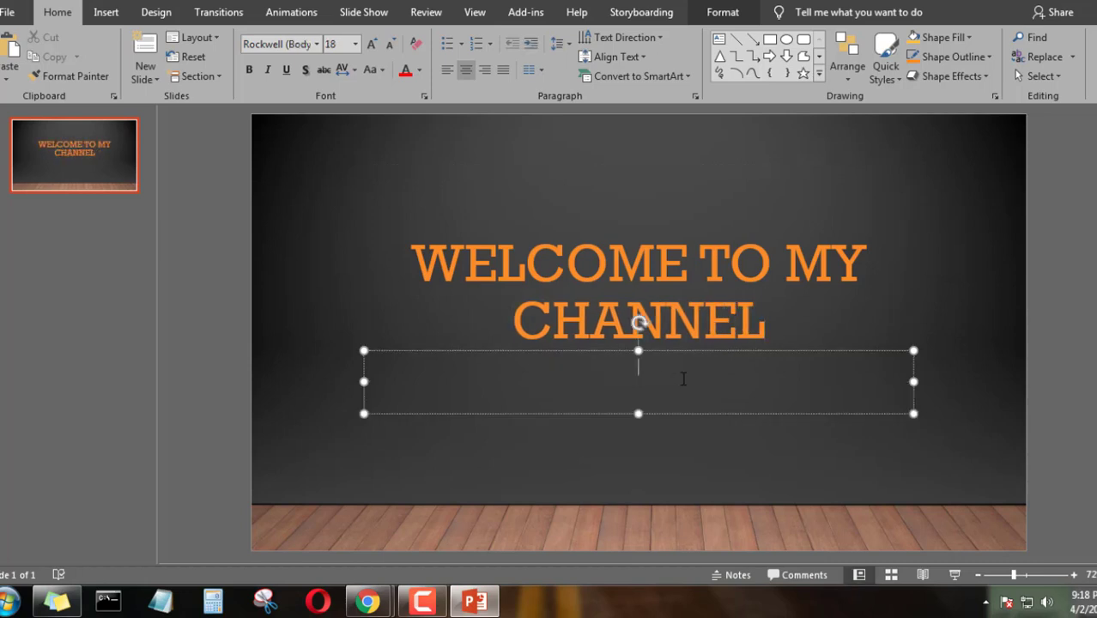
click(719, 159)
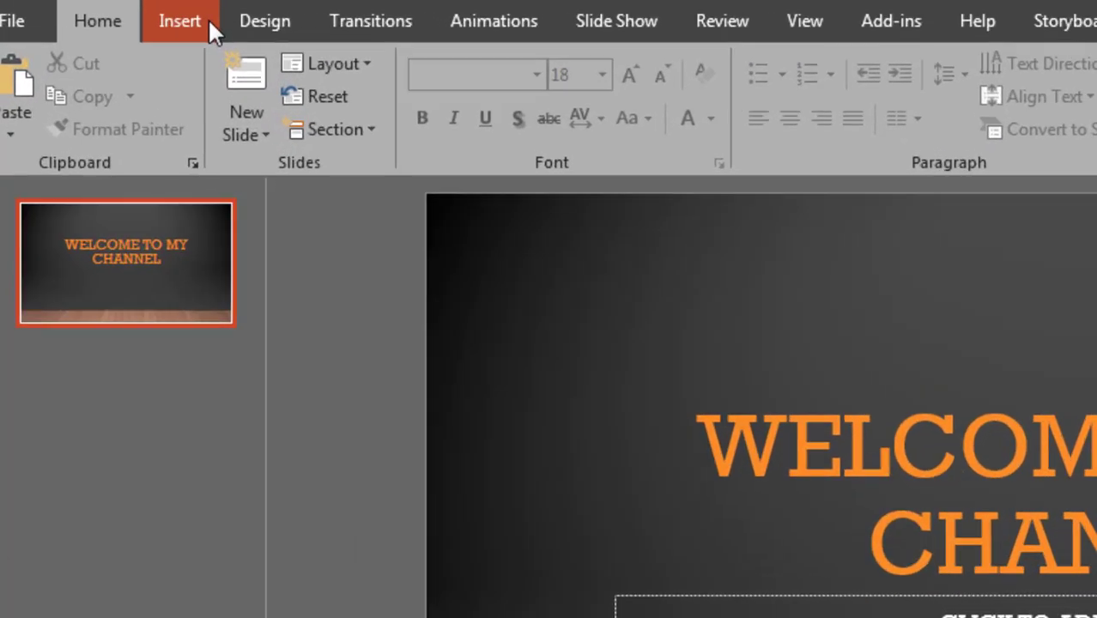
- Start a Screen Recording from Insert > Video and select nearly the whole screen to capture
click(105, 12)
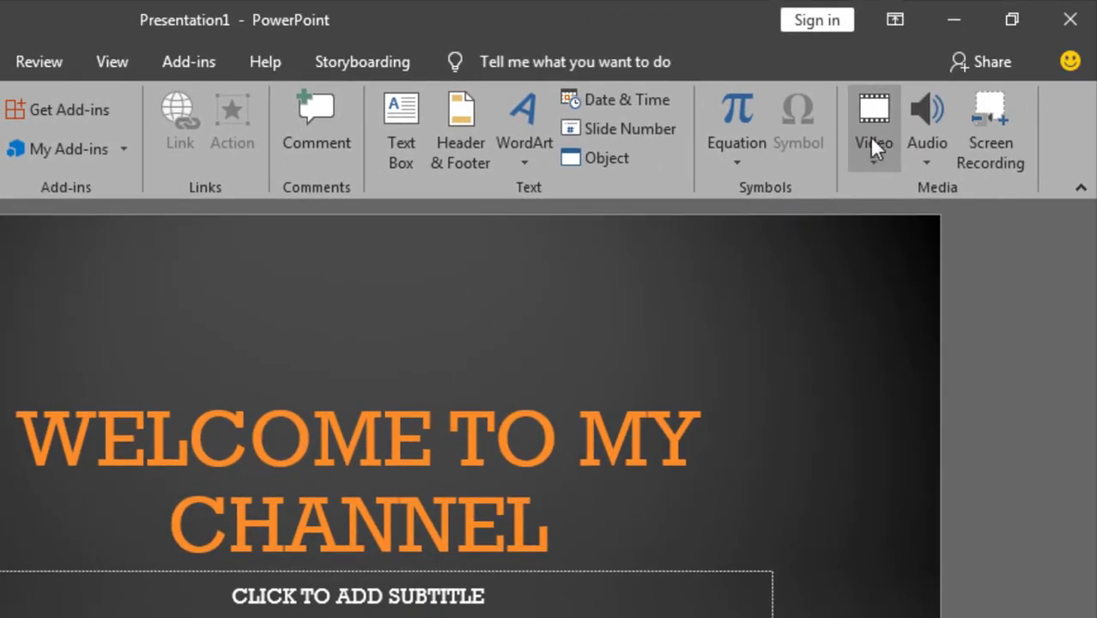
click(873, 144)
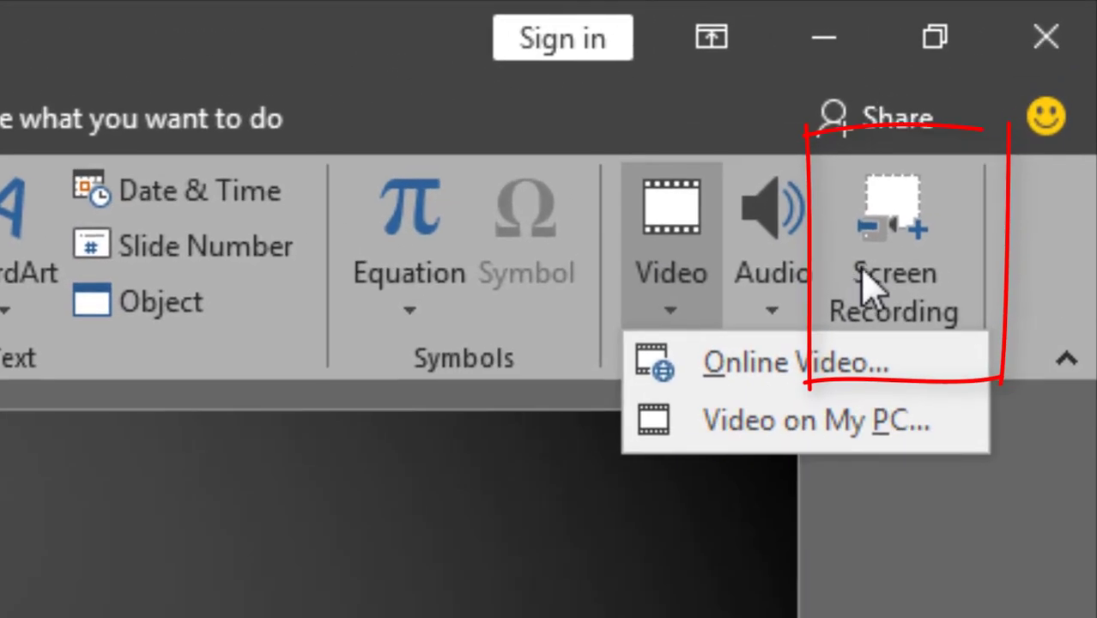
click(989, 129)
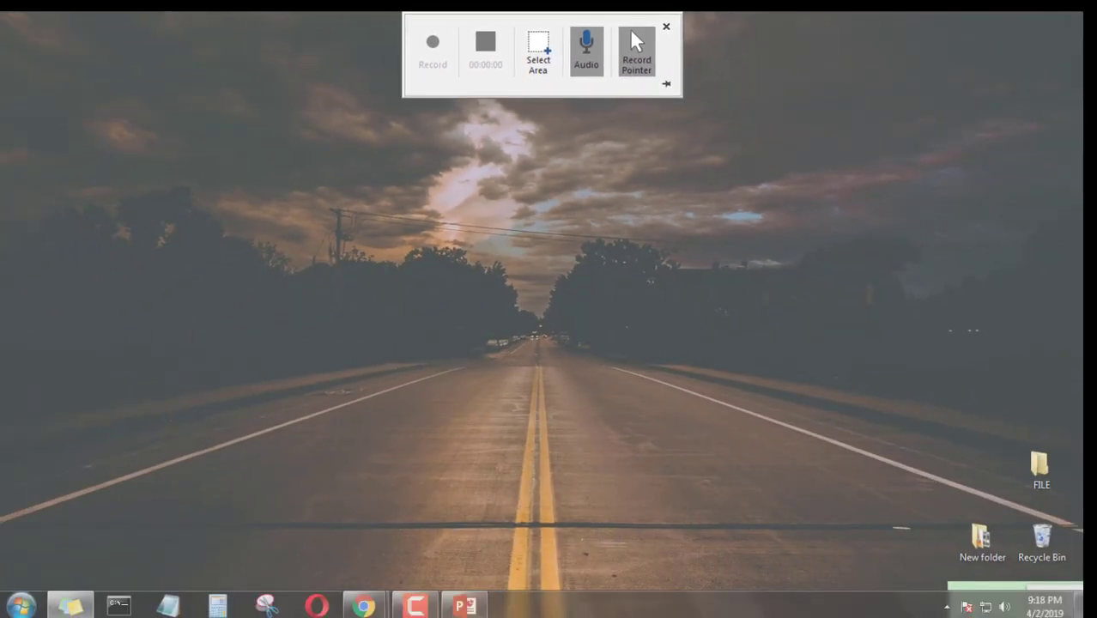
mouse_move(1, 11)
mouse_down()
mouse_move(164, 116)
mouse_move(524, 289)
mouse_move(874, 436)
mouse_move(1064, 545)
mouse_up()
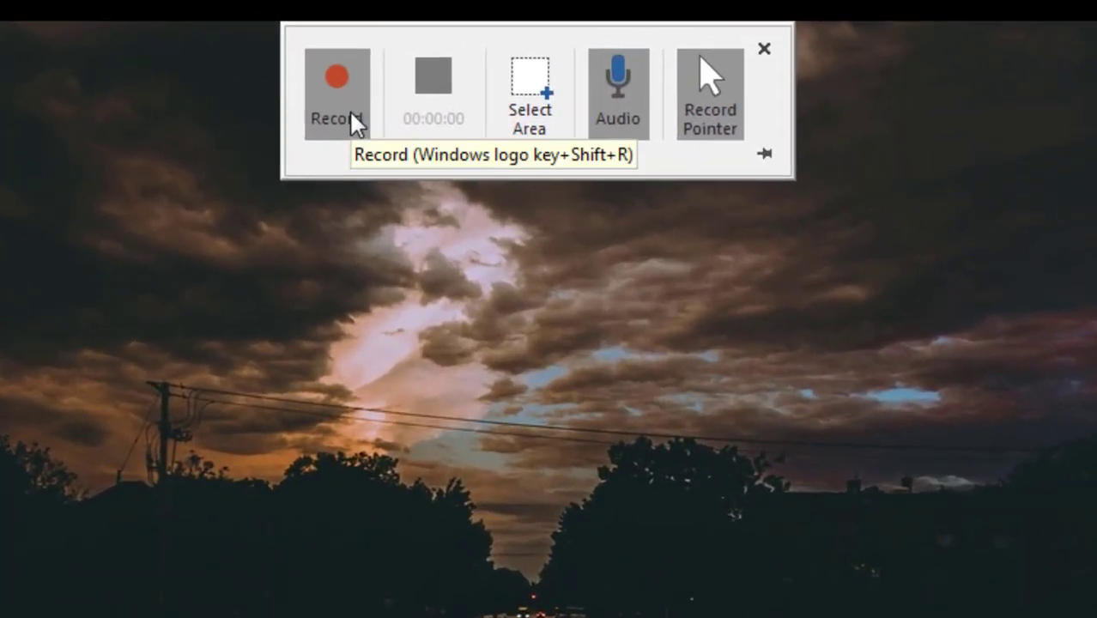
- Begin recording the selected area, then refresh the desktop from its shortcut menu
click(350, 112)
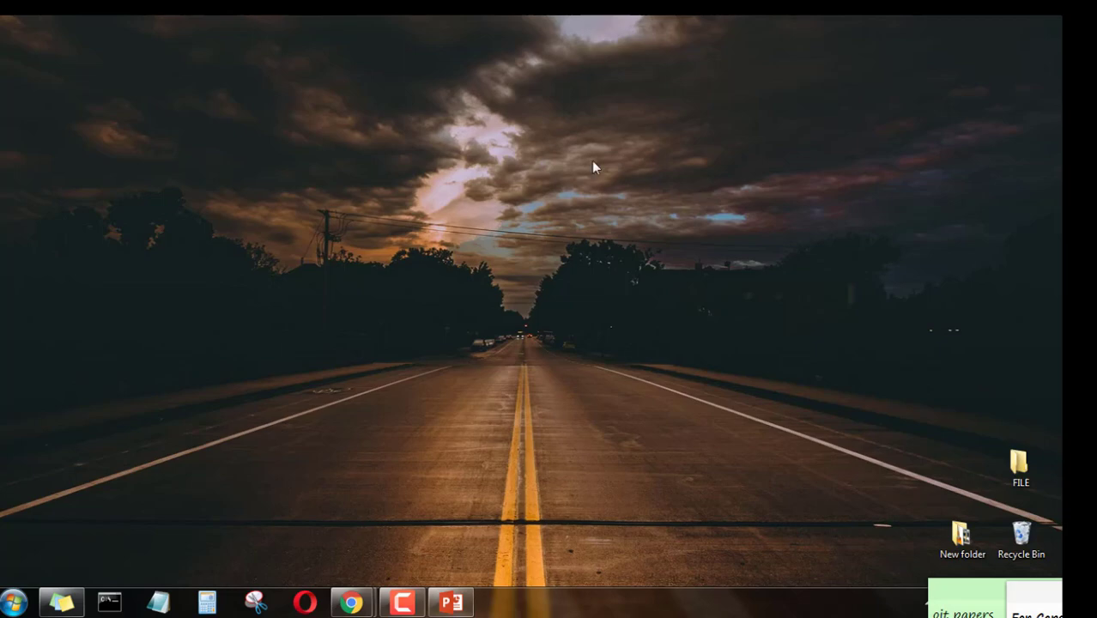
right_click(543, 164)
right_click(414, 117)
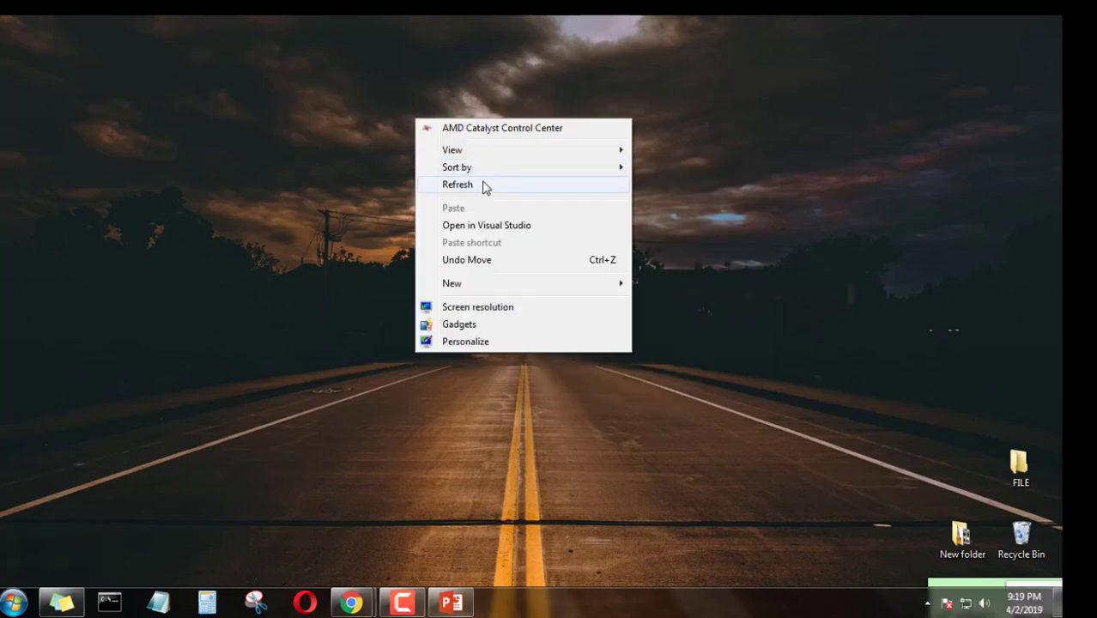
click(481, 184)
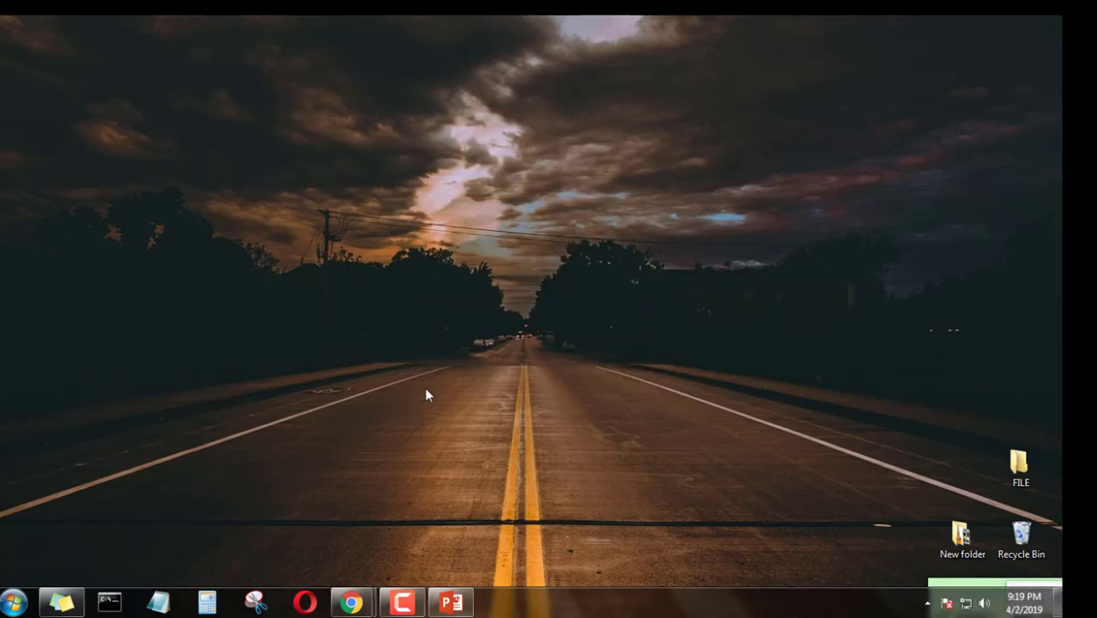
- Bring up Chrome's YouTube tab and go to your own channel page
click(353, 602)
mouse_move(267, 514)
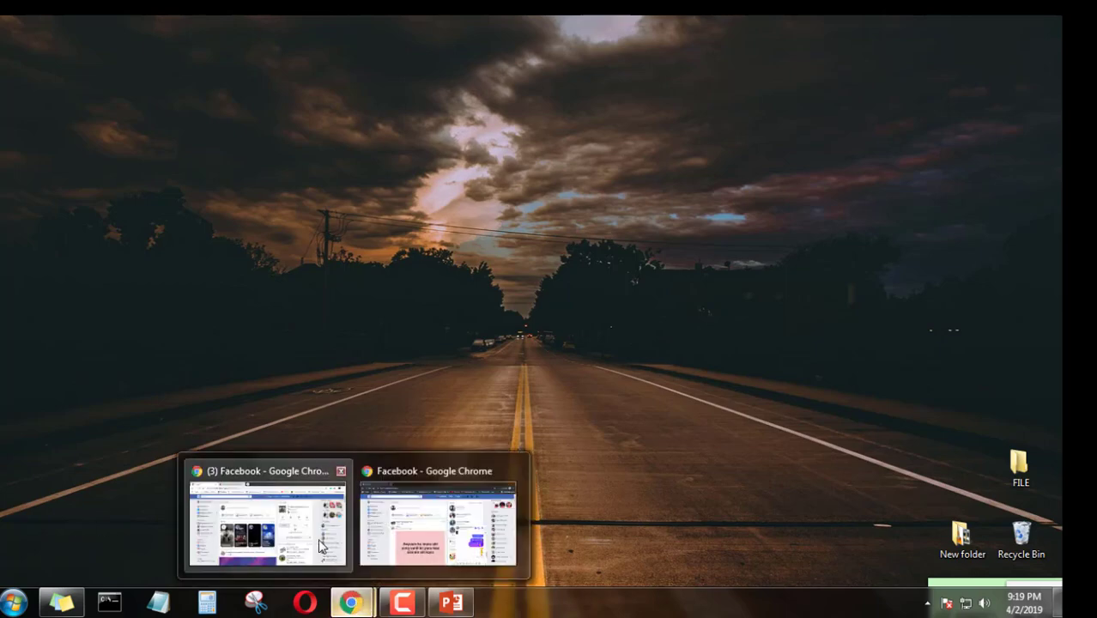
click(319, 547)
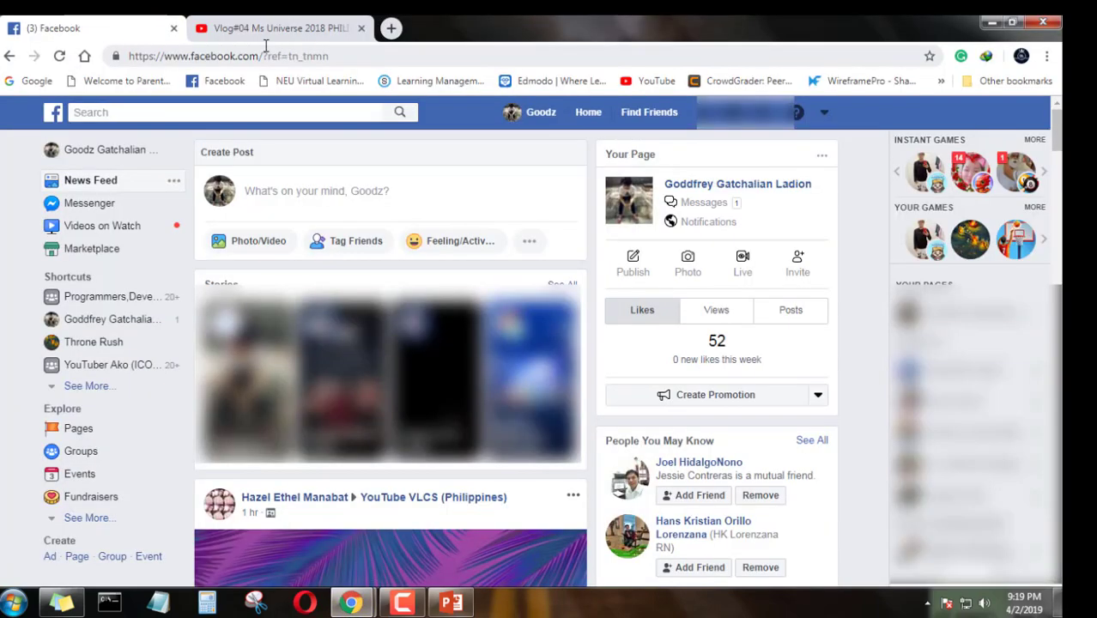
click(283, 30)
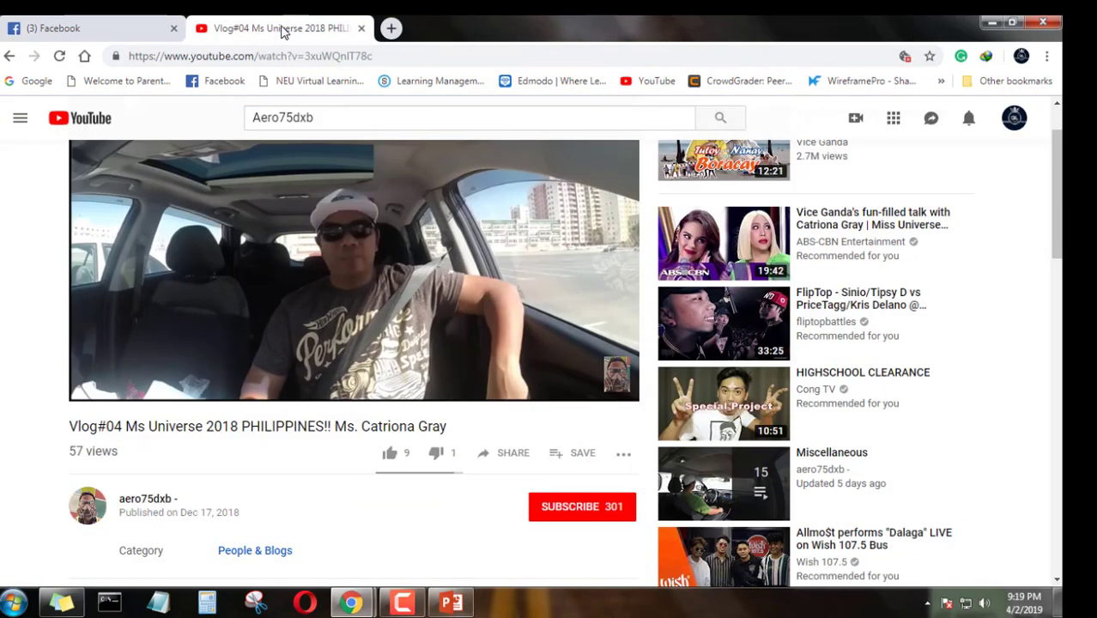
click(1014, 120)
click(893, 181)
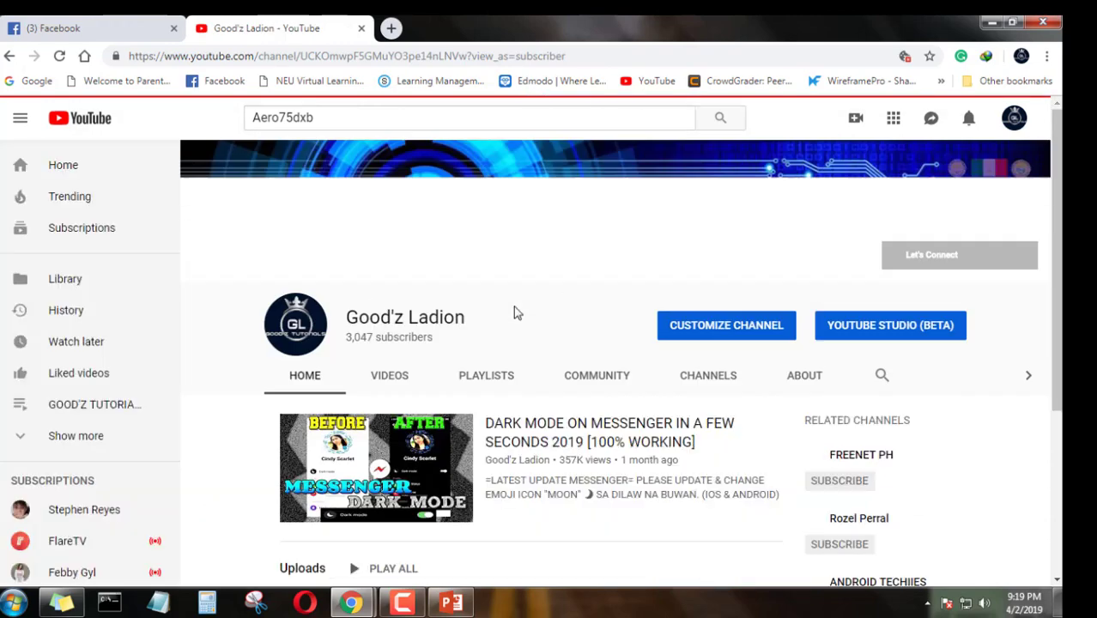
- Open the 'YOUTUBE ENDSCREEN FOR FREE EDITOR' video, return to YouTube Home, and minimize Chrome
scroll(515, 330, down, 2)
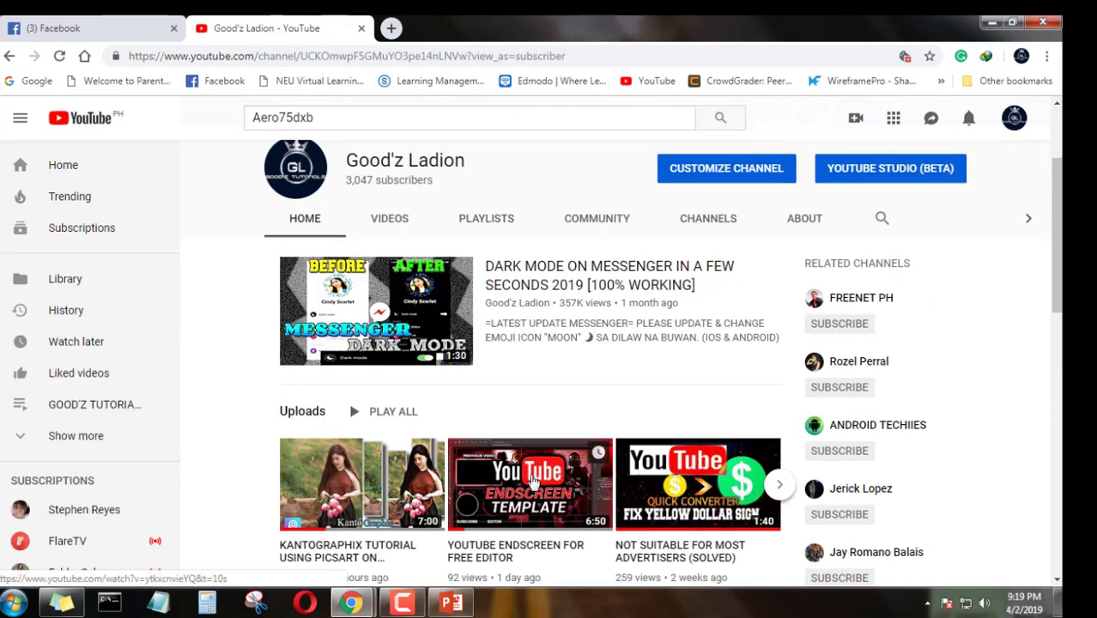
click(534, 483)
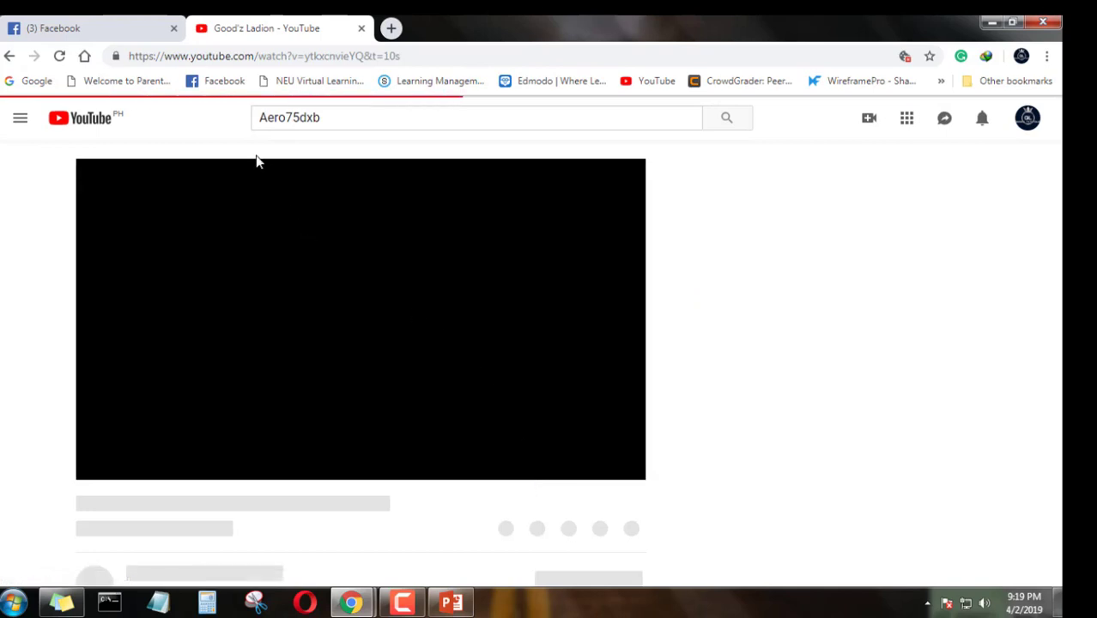
click(97, 127)
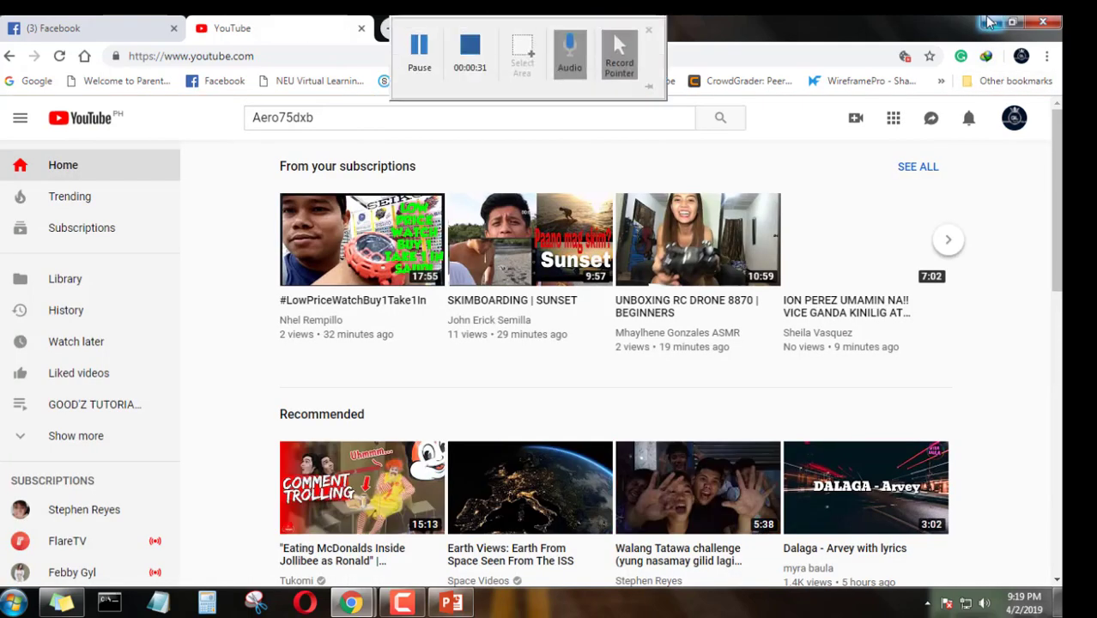
click(990, 22)
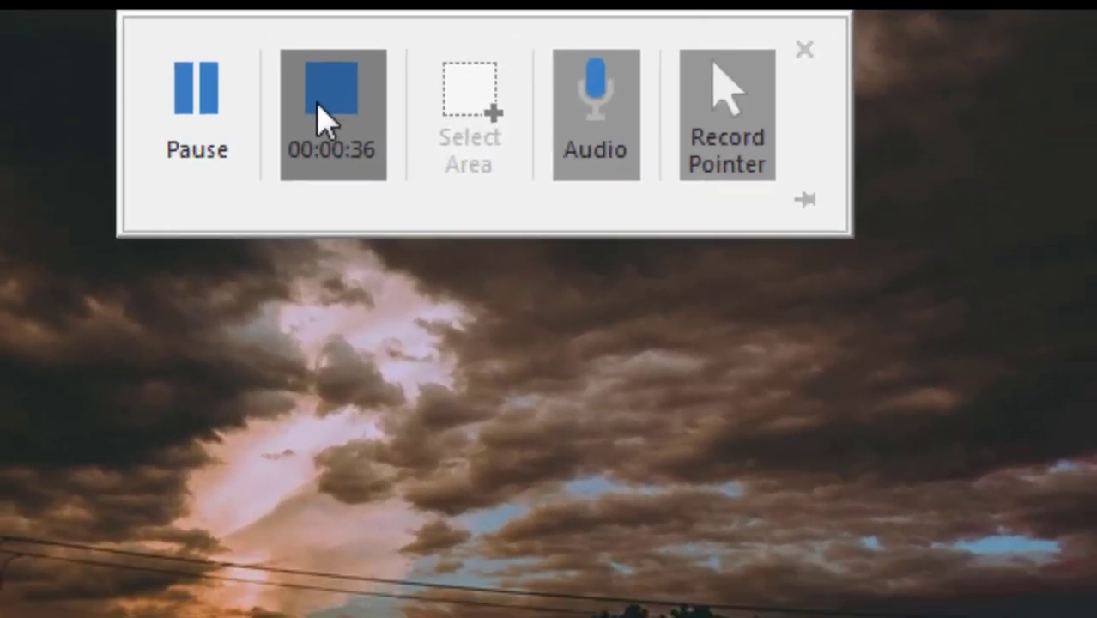
- Stop the recording so the 36-second desktop capture is placed on the slide
click(465, 58)
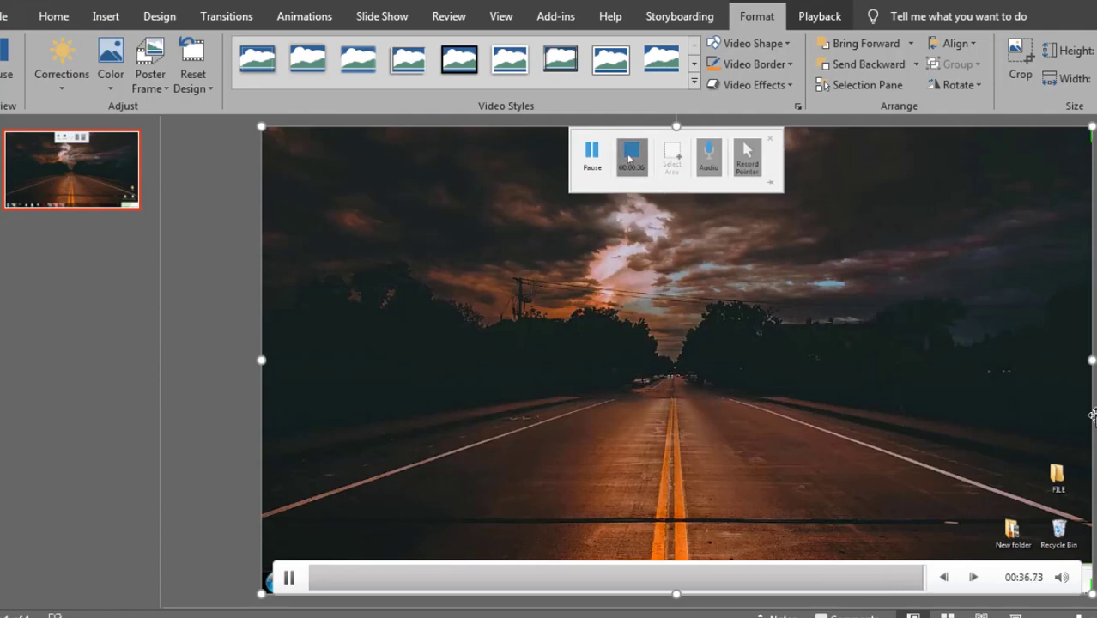
- Save the presentation to the Desktop as 'WELCOME TO MY CHANNEL' using Save As > This PC
click(7, 18)
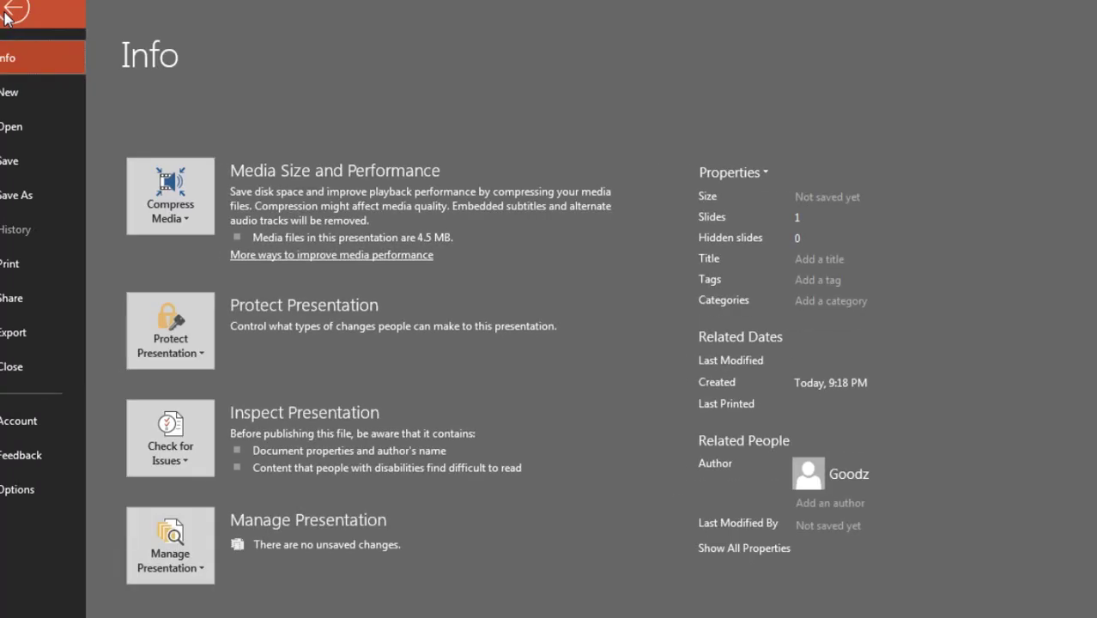
click(57, 191)
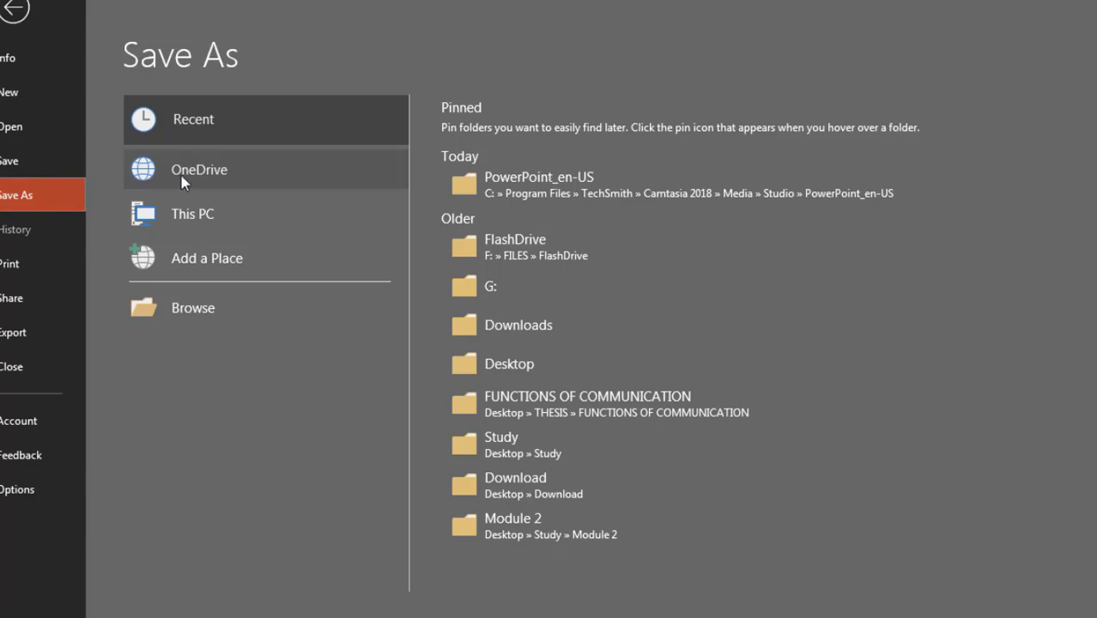
double_click(201, 213)
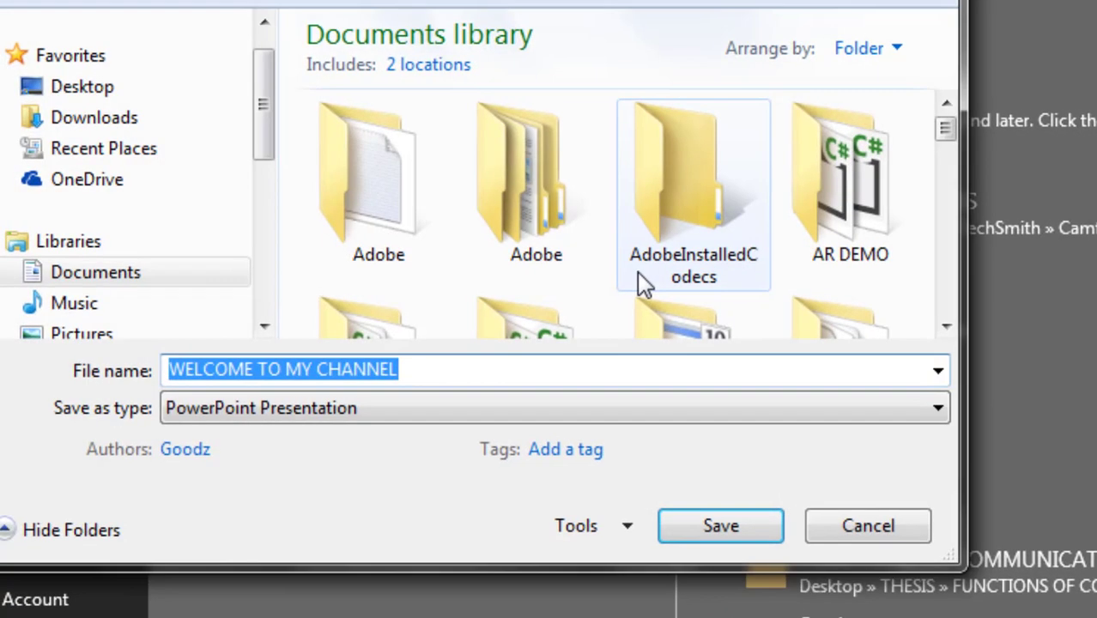
click(118, 88)
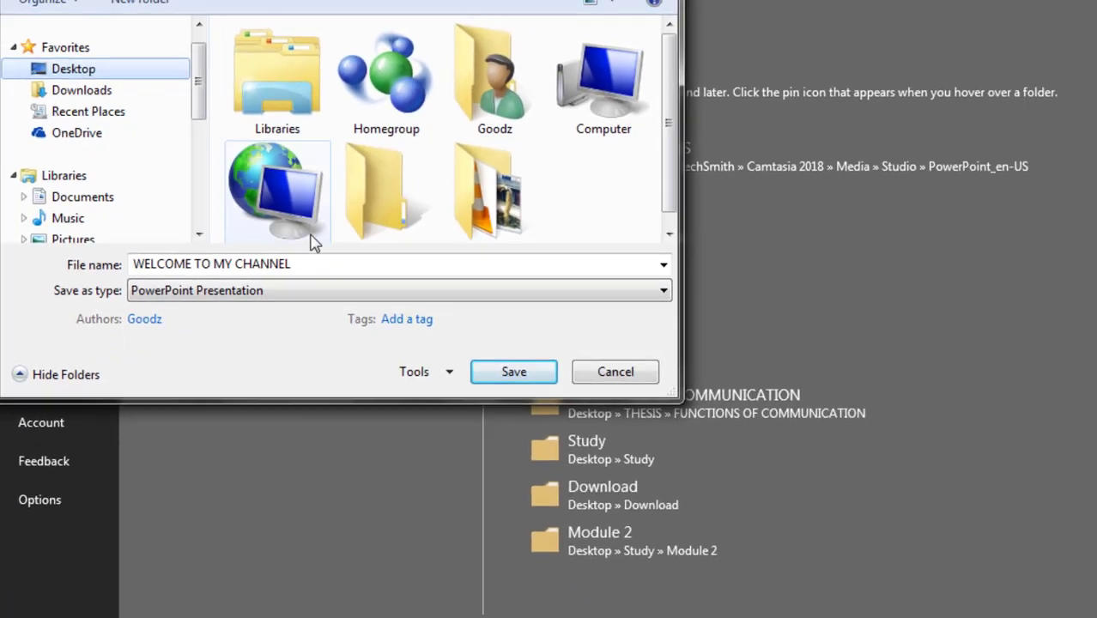
click(705, 513)
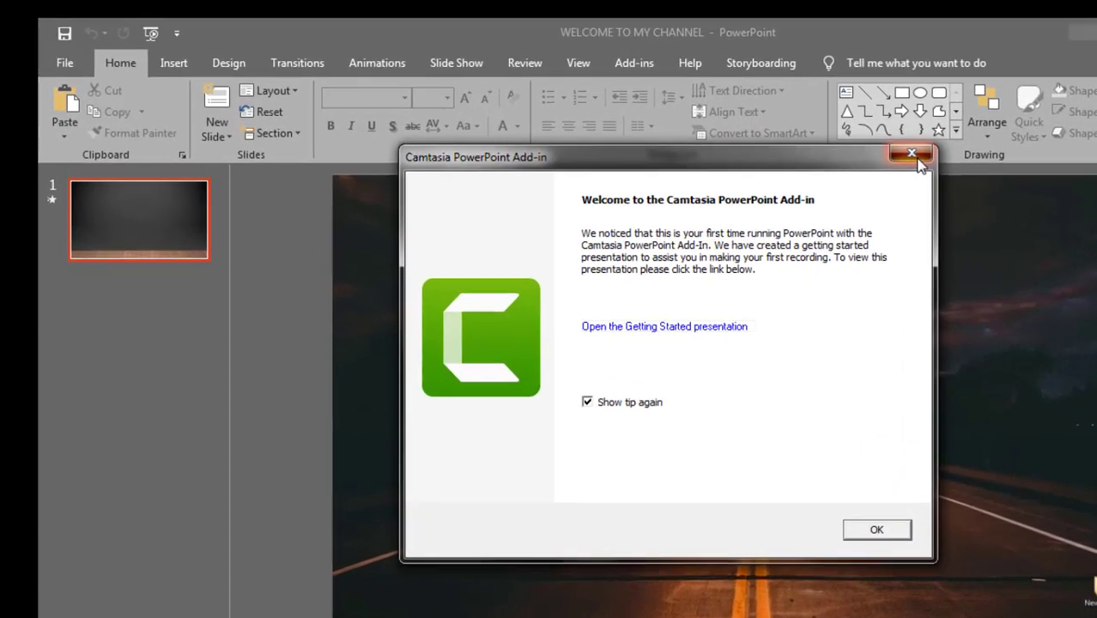
- Dismiss the Camtasia add-in message and play the recorded video on the slide
click(817, 137)
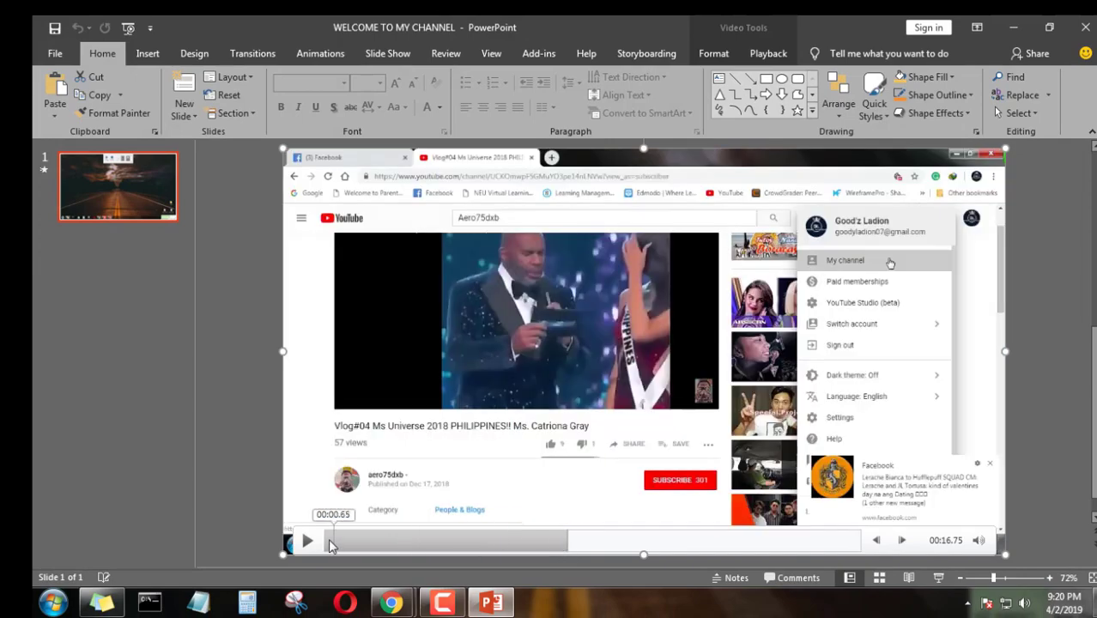
click(304, 544)
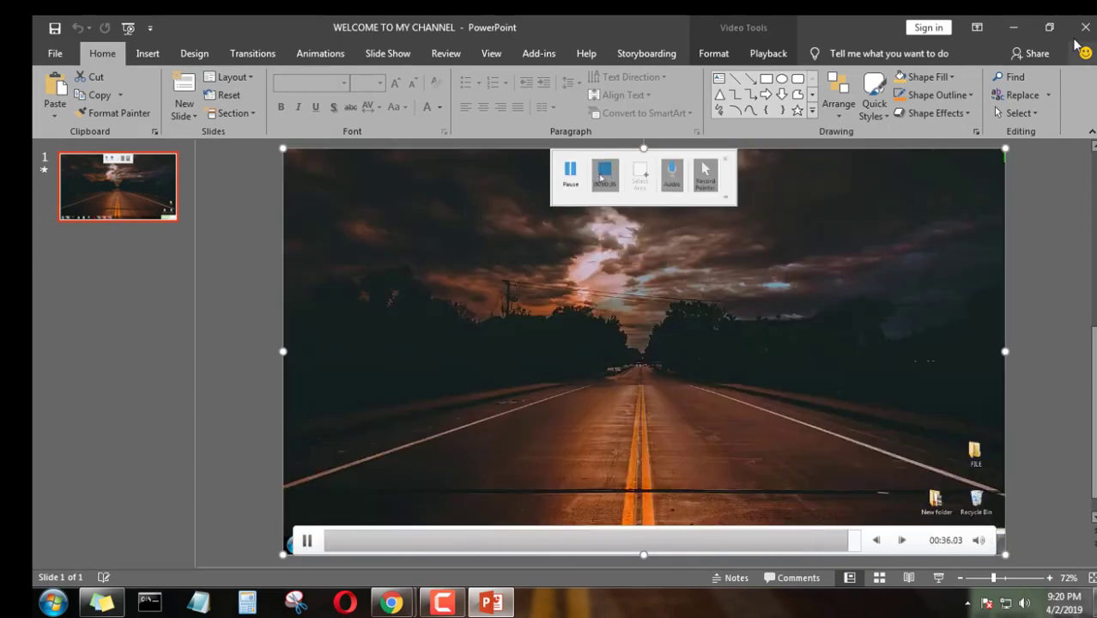
- Close PowerPoint, refresh the desktop, and open WELCOME TO MY CHANNEL from its desktop icon
click(1077, 27)
right_click(277, 178)
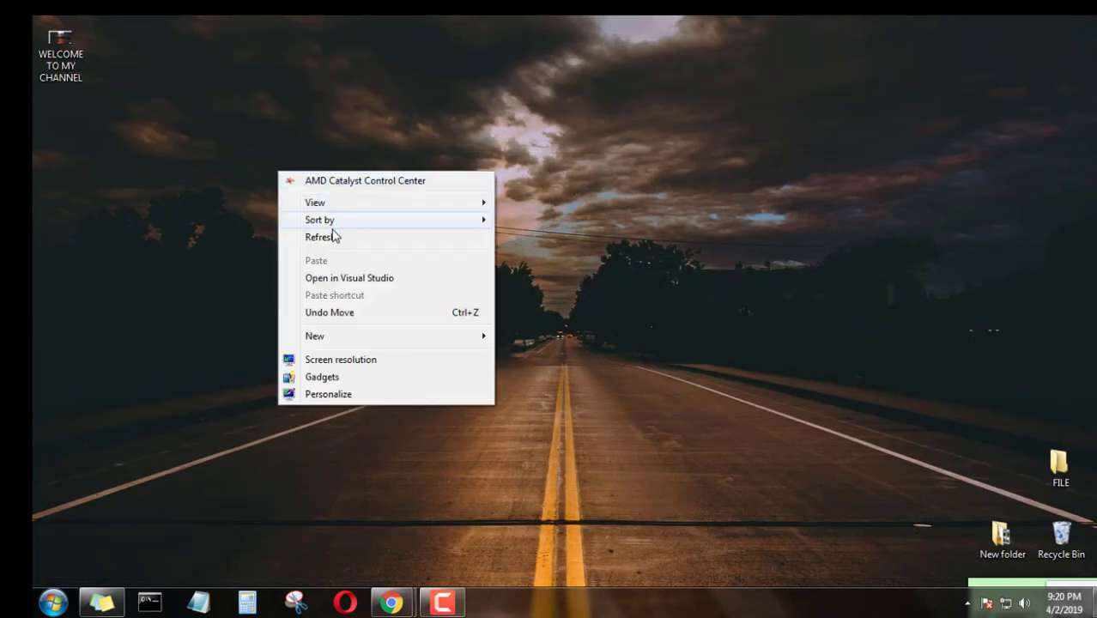
click(334, 235)
right_click(225, 84)
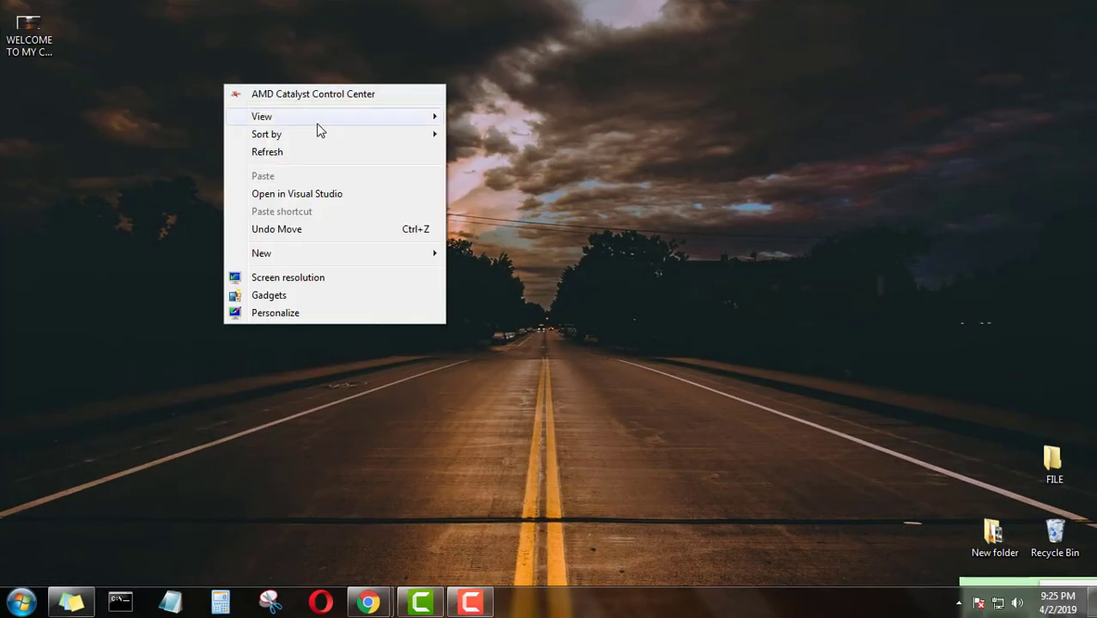
click(306, 149)
right_click(168, 154)
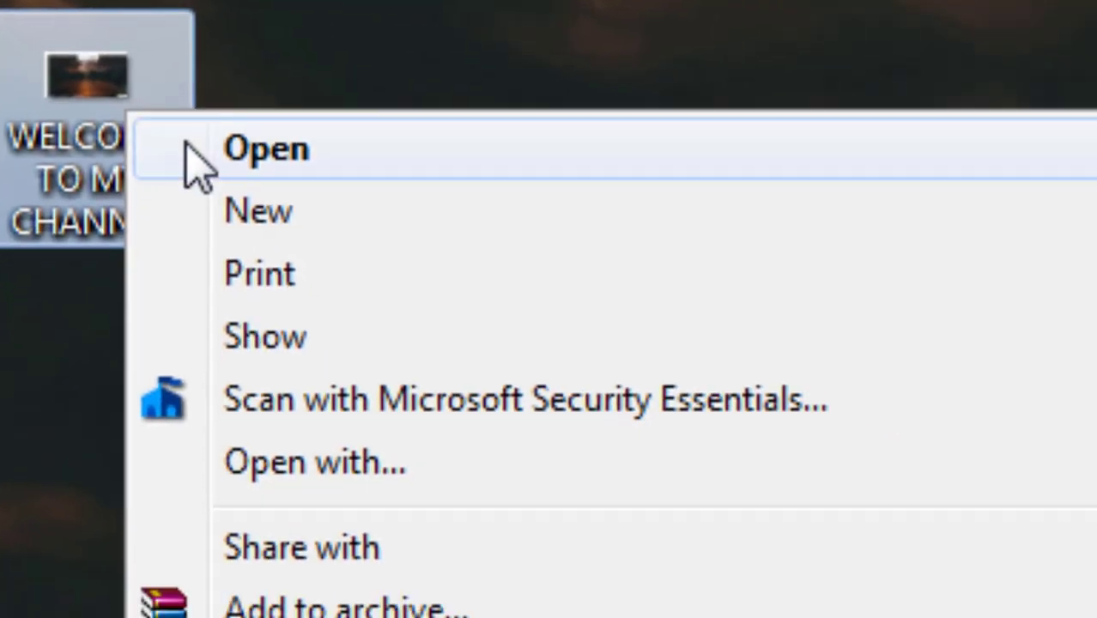
click(198, 168)
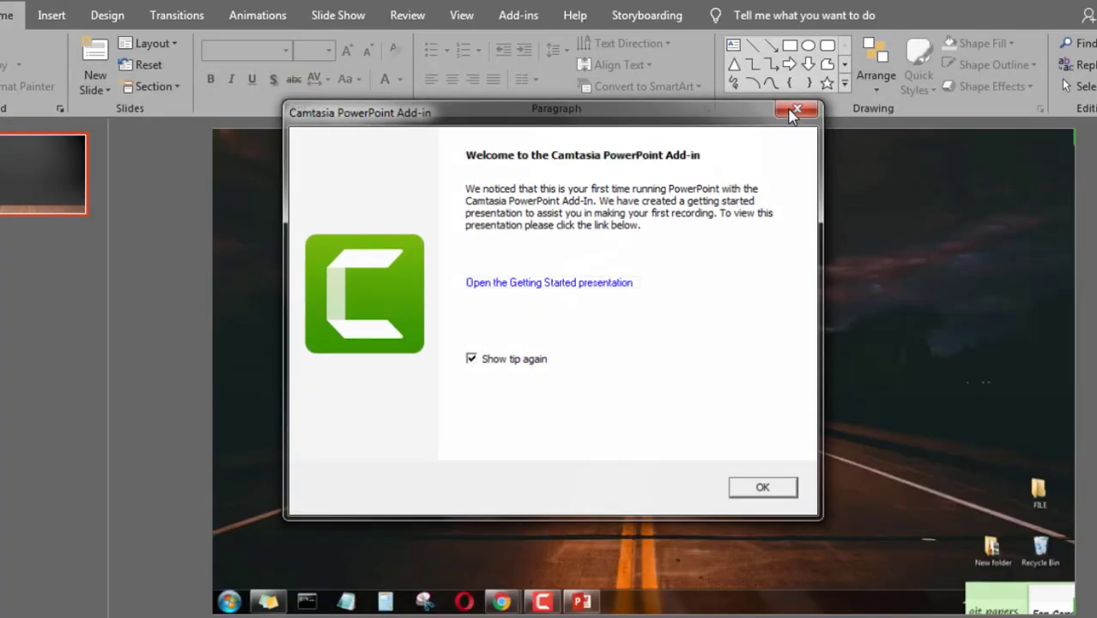
- Dismiss the add-in message, save the slide's video to the Desktop as Media1.mp4, and minimize PowerPoint
click(793, 112)
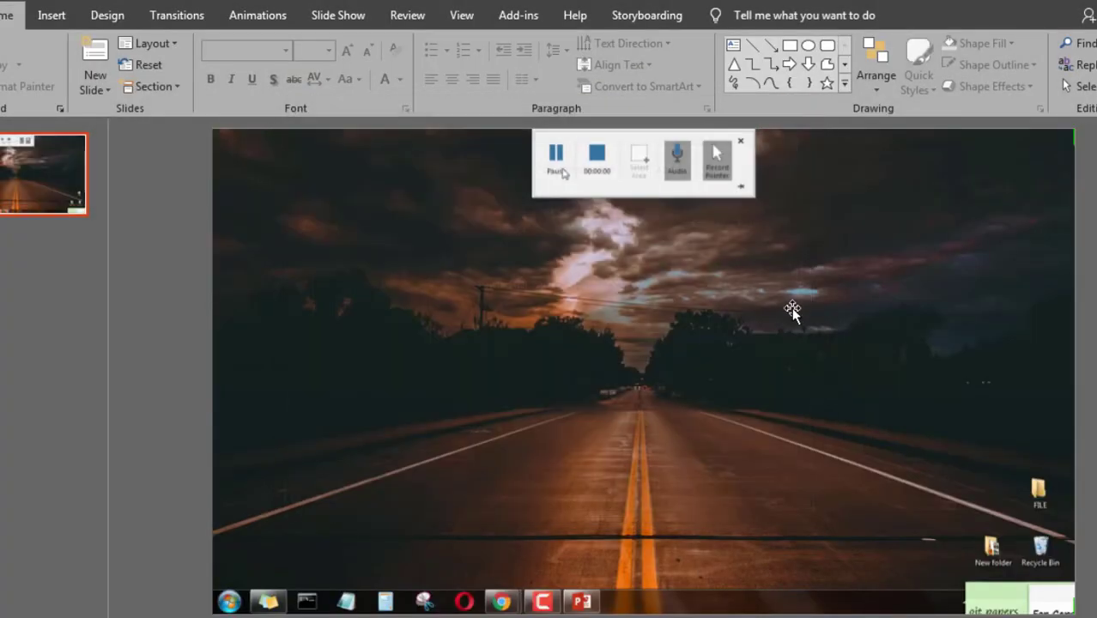
click(771, 340)
right_click(754, 343)
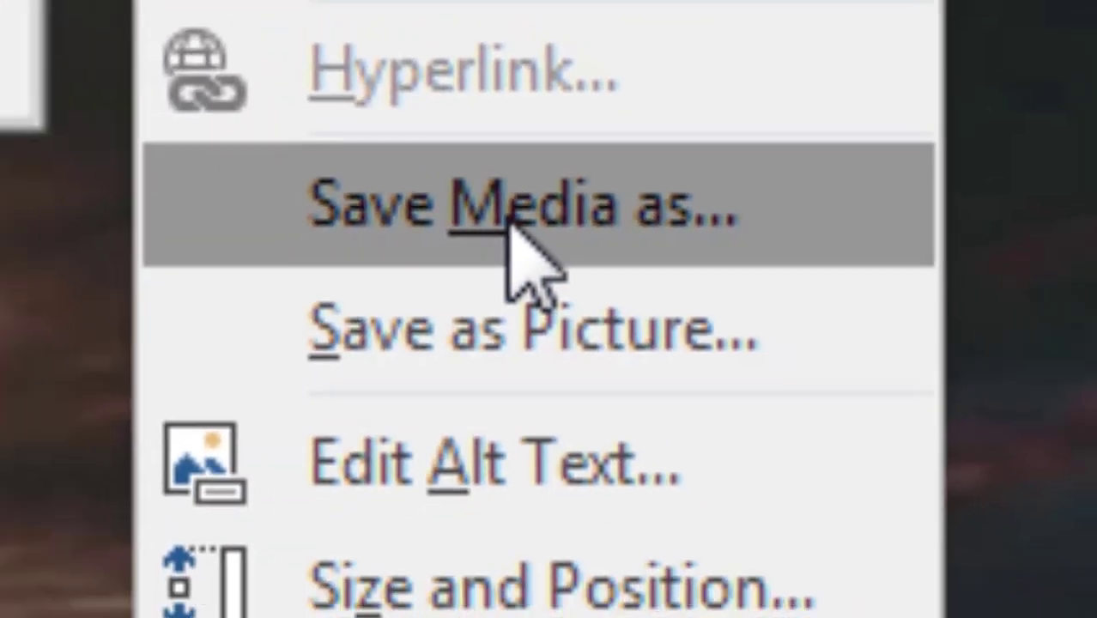
click(513, 227)
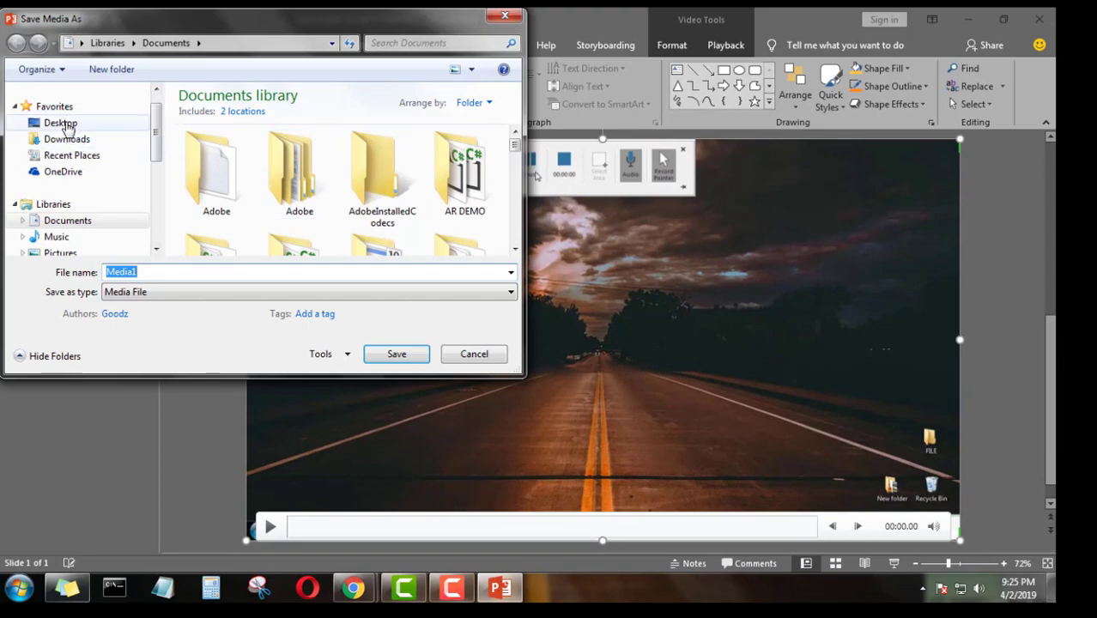
click(65, 123)
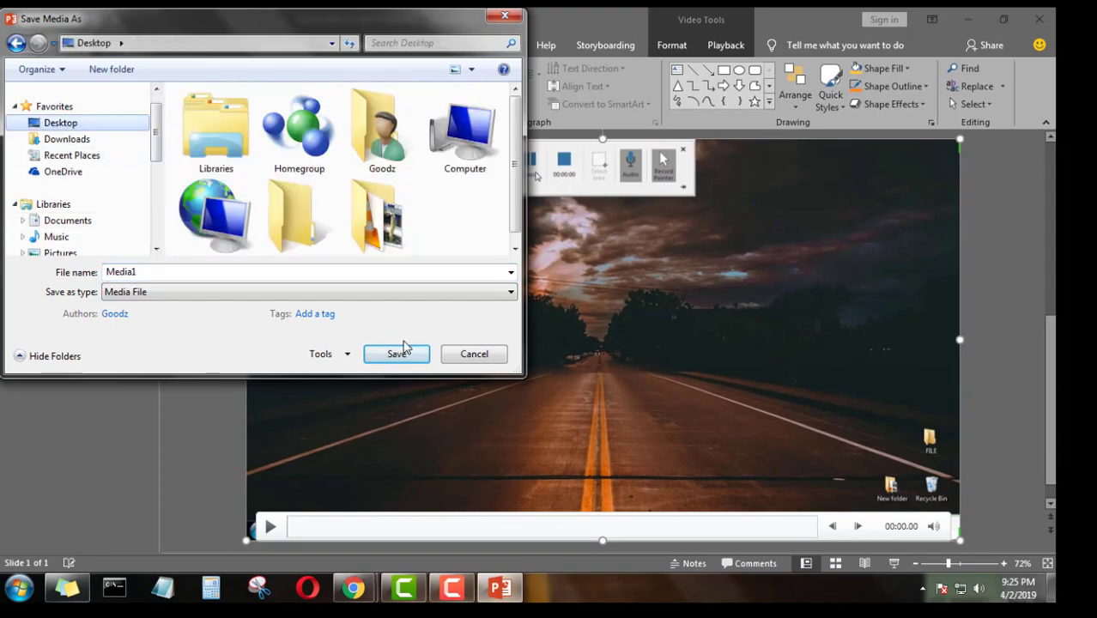
click(397, 354)
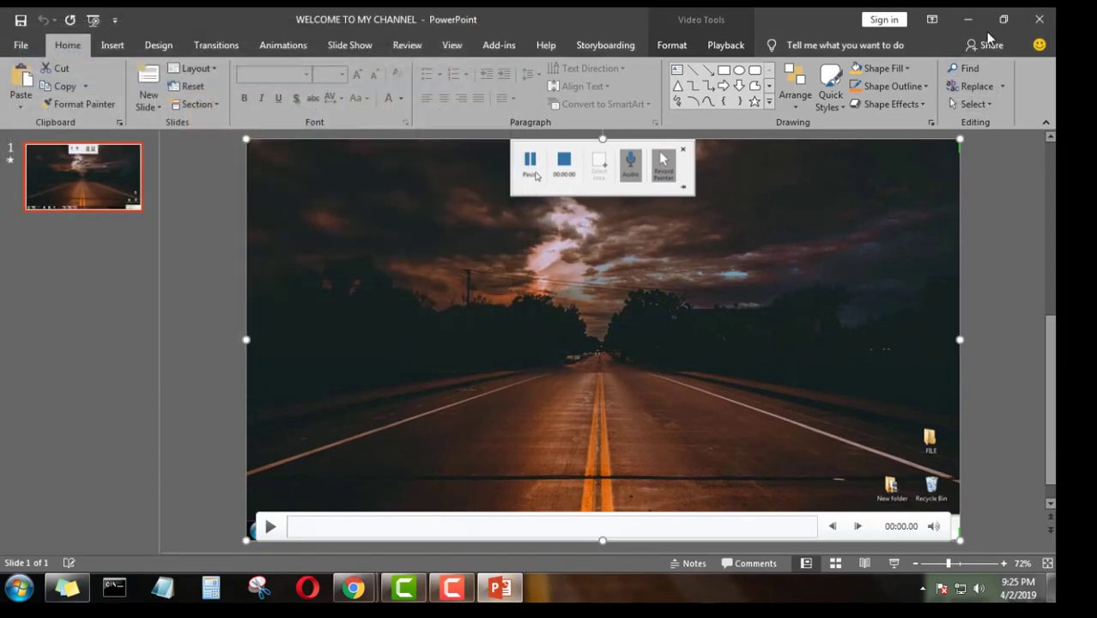
click(967, 19)
- Play Media1.mp4 in VLC, jumping ahead along the seek bar past 00:30 toward the end
double_click(236, 150)
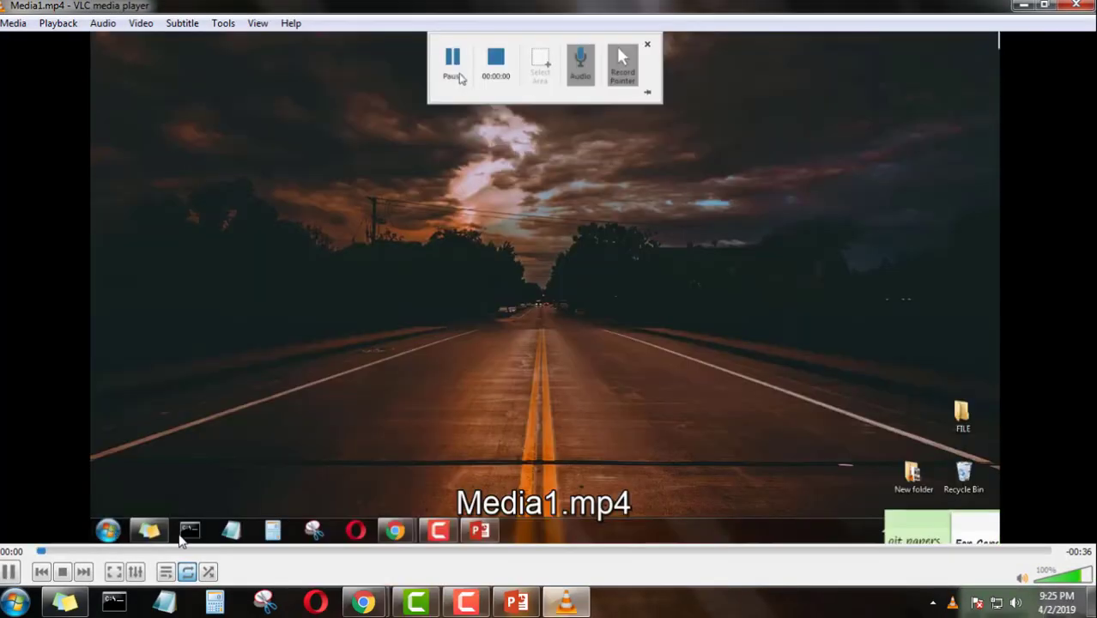
click(214, 550)
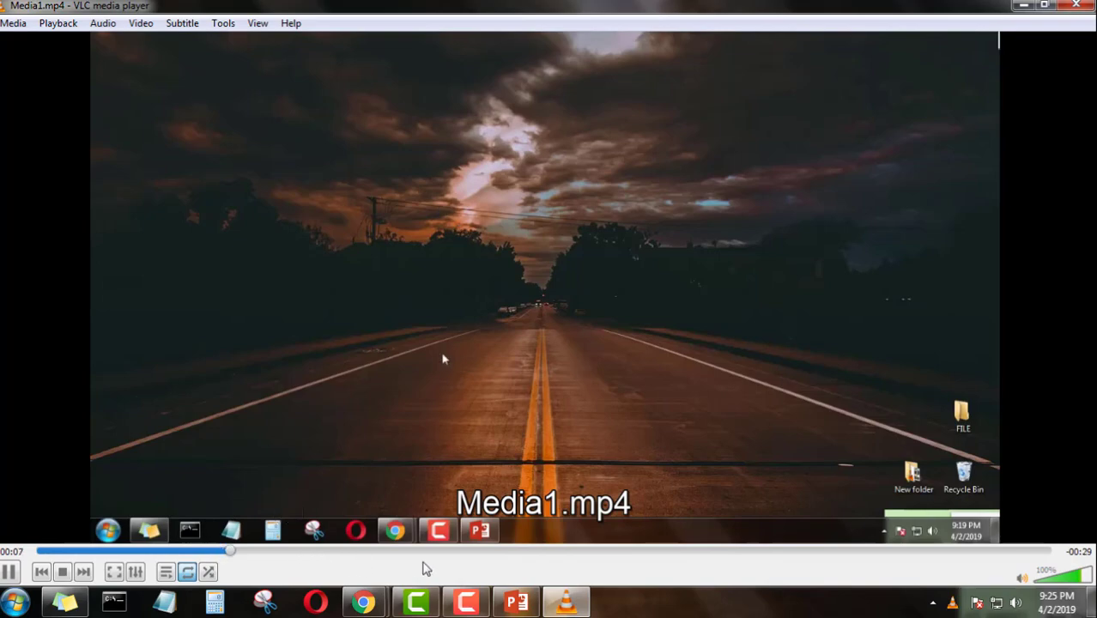
click(444, 550)
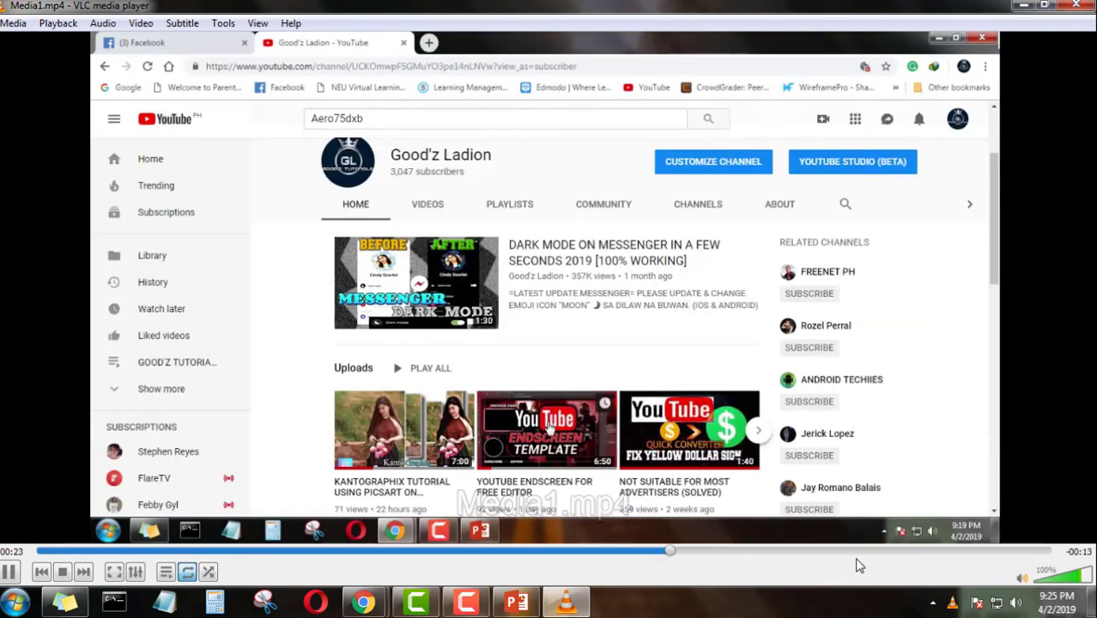
click(862, 551)
click(986, 551)
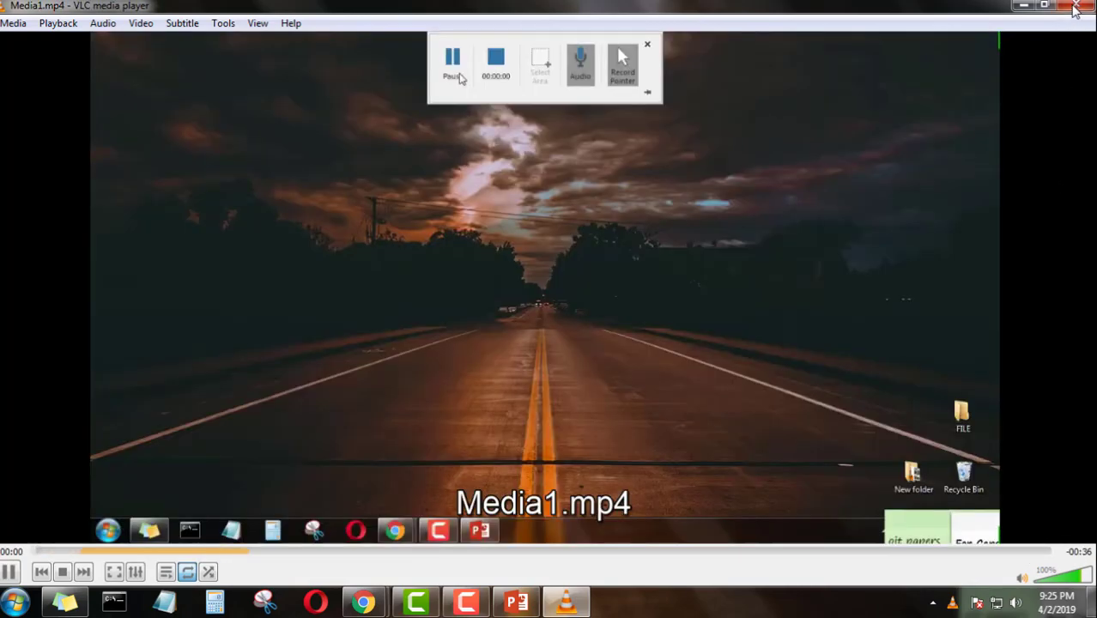
- Close VLC and refresh the desktop to show the Media1 video file
click(1073, 6)
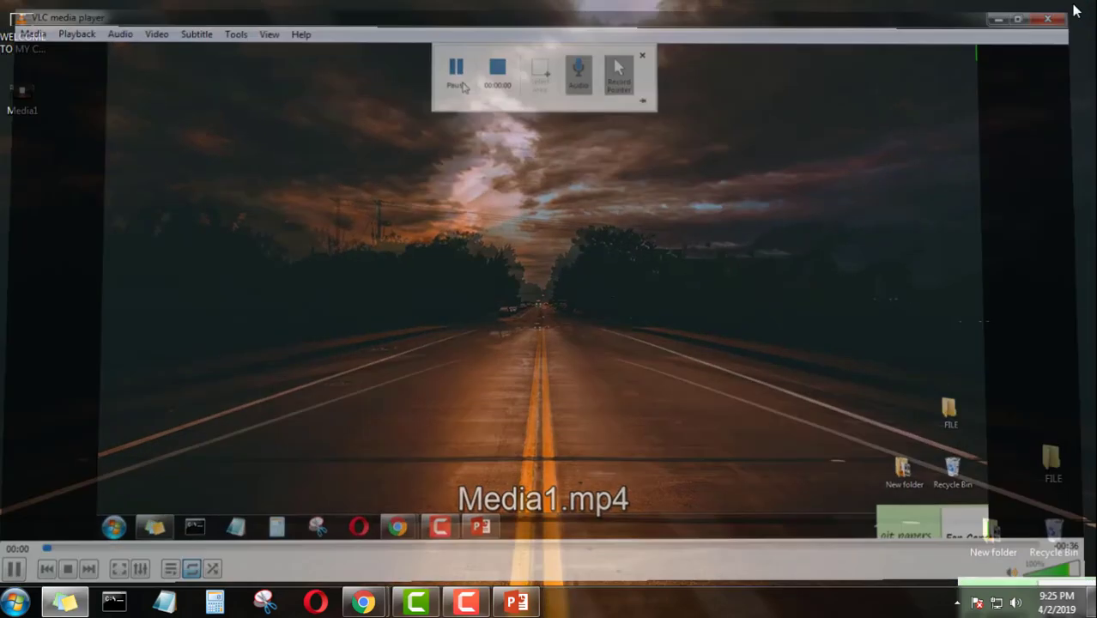
right_click(566, 203)
click(611, 270)
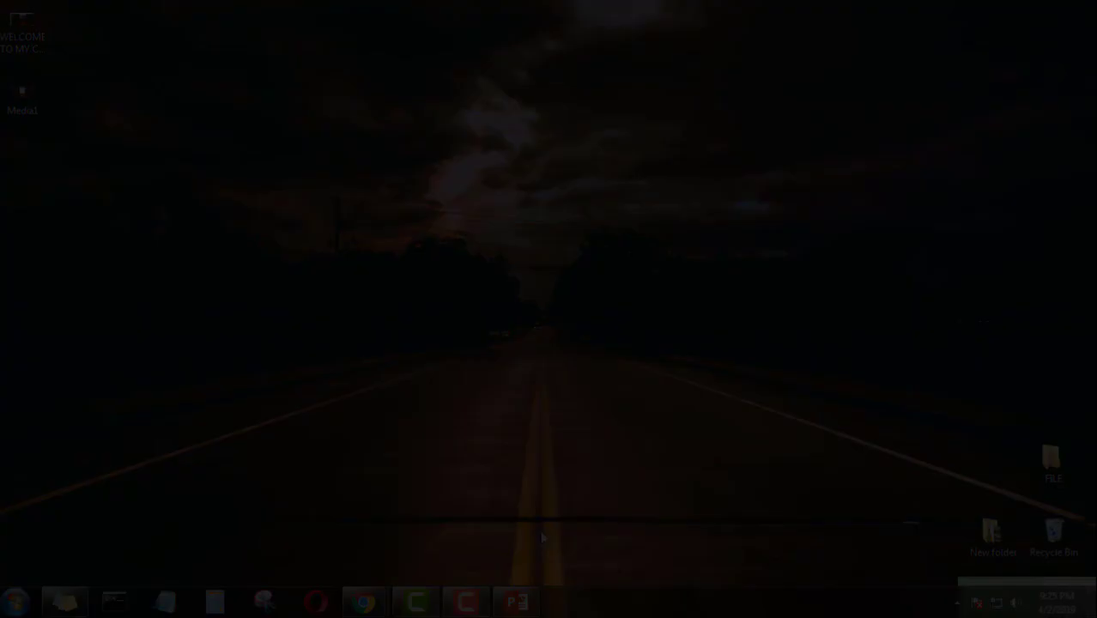